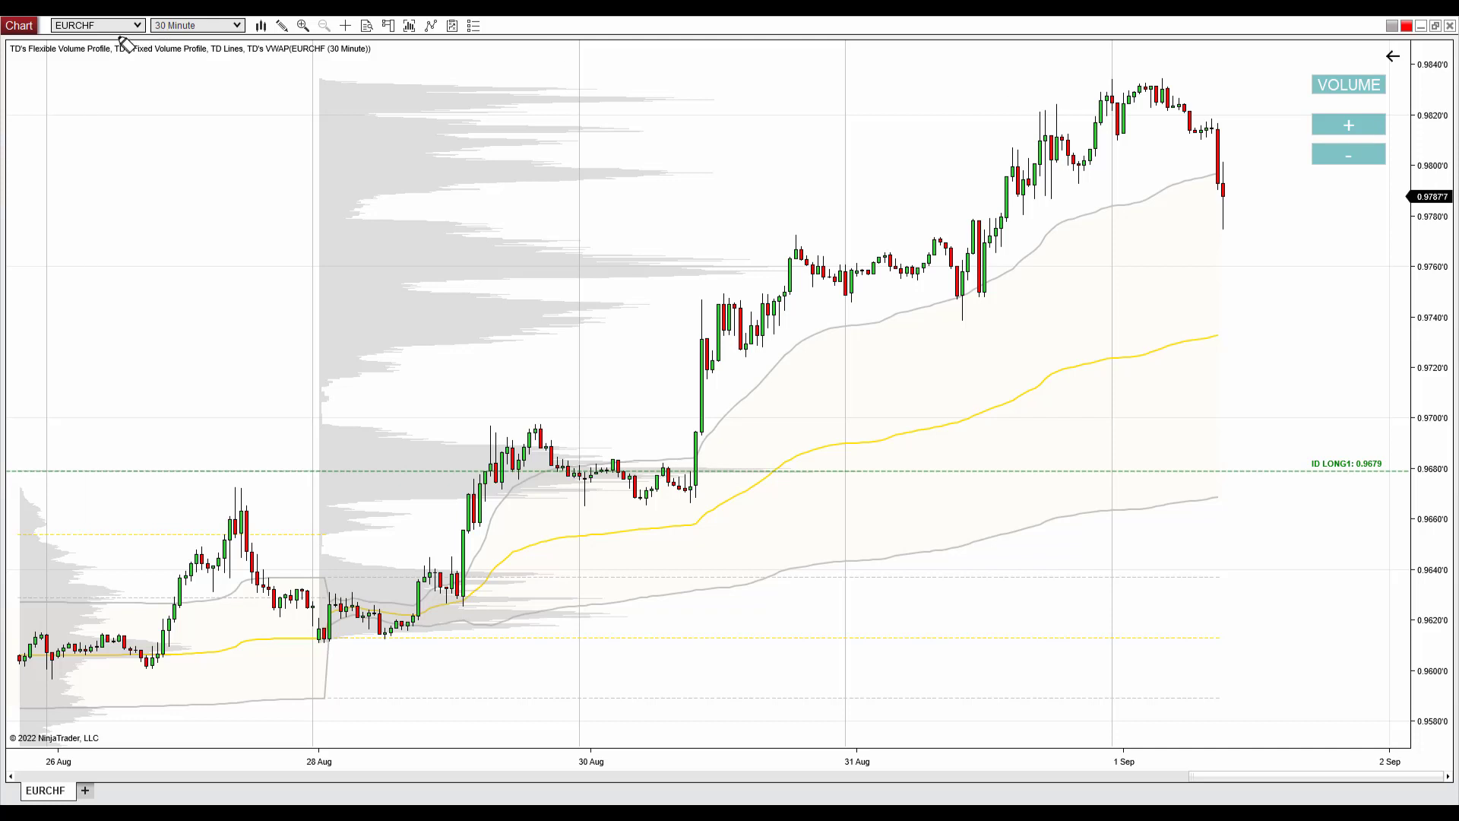
Step: Underline the ID LONG1 level in pink, clear the marks, and pan the chart to later dates
{"action": "left_click_drag", "start_coordinate": [56, 35], "coordinate": [85, 34]}
{"action": "mouse_move", "coordinate": [810, 470]}
{"action": "left_mouse_down"}
{"action": "mouse_move", "coordinate": [1364, 473]}
{"action": "mouse_move", "coordinate": [1402, 492]}
{"action": "mouse_move", "coordinate": [1382, 449]}
{"action": "left_mouse_up"}
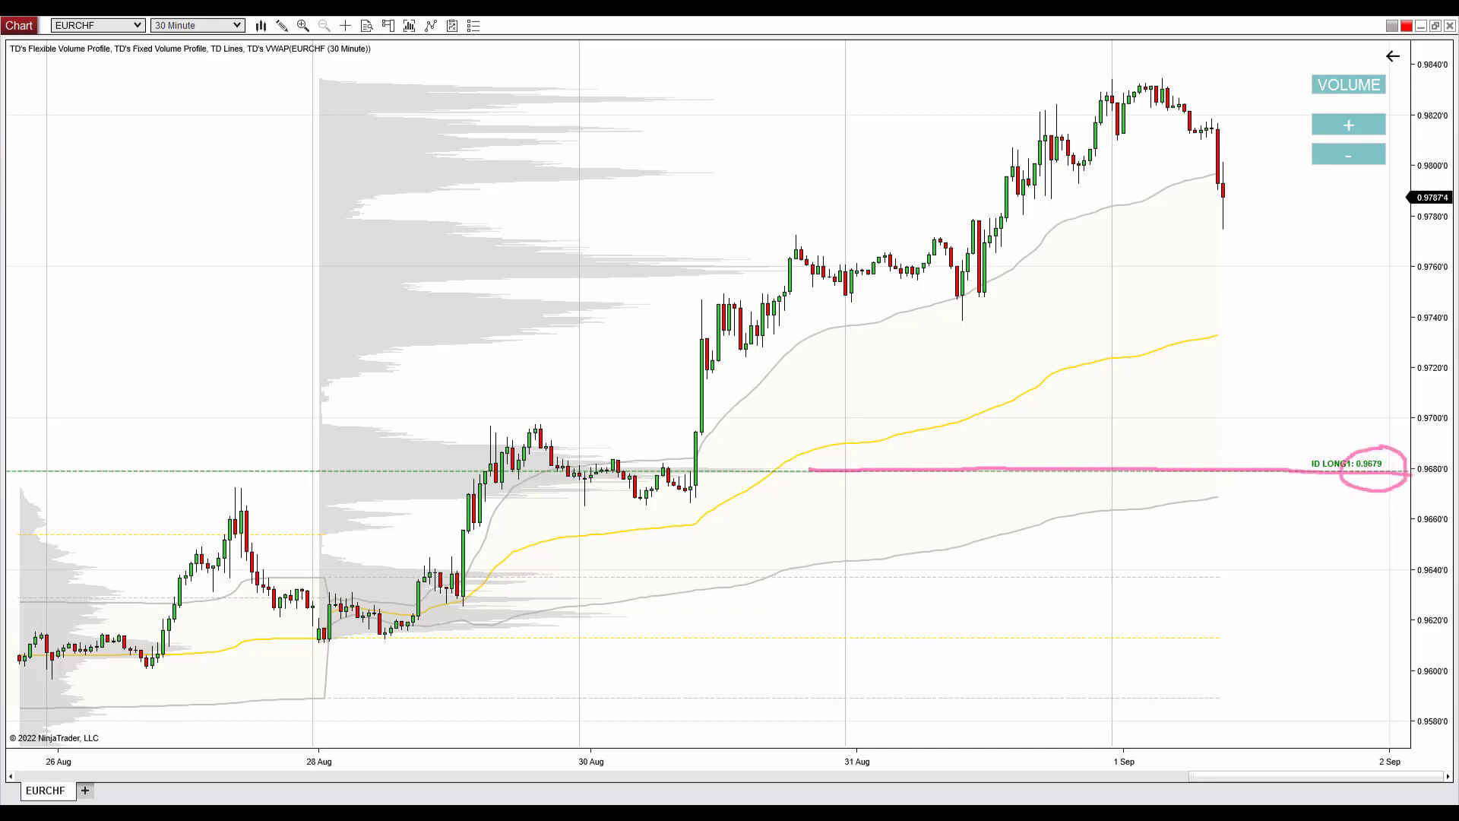
{"action": "key", "text": "Escape"}
{"action": "left_click_drag", "start_coordinate": [1208, 593], "coordinate": [1064, 619]}
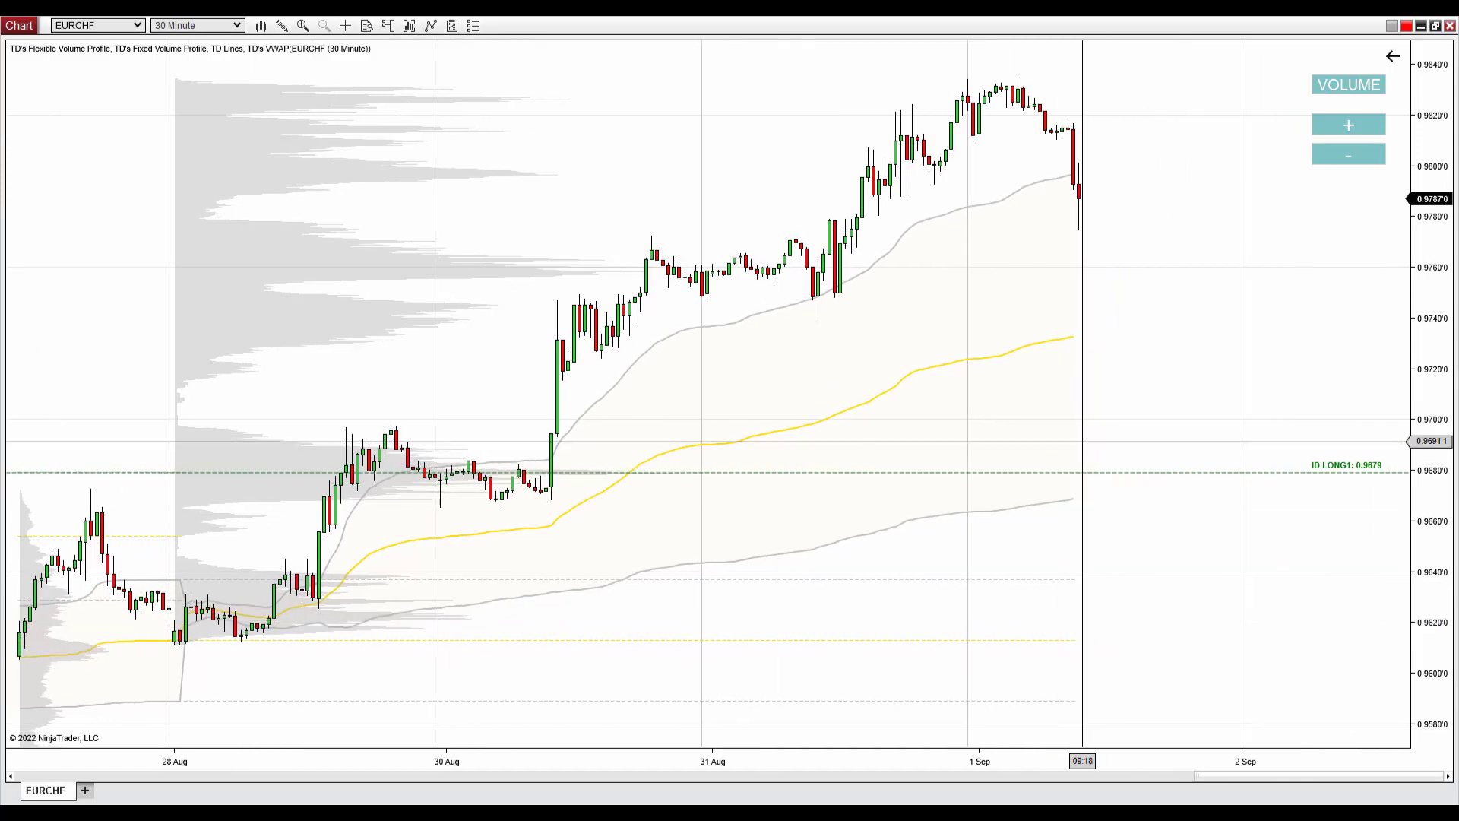
Step: Stretch the price scale and draw a pink arrow along the rally from 28 Aug to 1 Sep
{"action": "left_click_drag", "start_coordinate": [1433, 600], "coordinate": [1432, 576]}
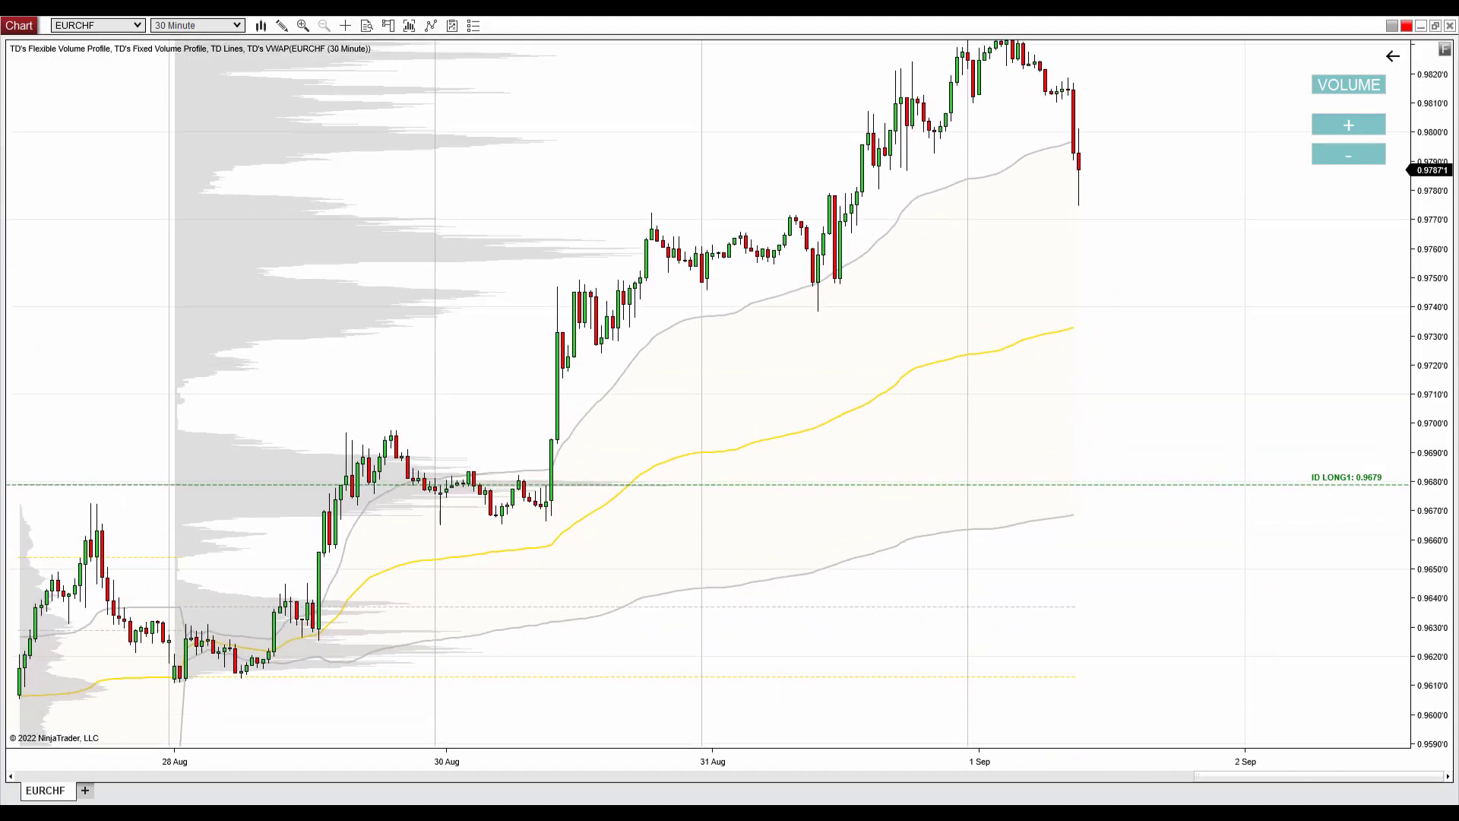
{"action": "mouse_move", "coordinate": [162, 651]}
{"action": "left_mouse_down"}
{"action": "mouse_move", "coordinate": [660, 228]}
{"action": "mouse_move", "coordinate": [923, 56]}
{"action": "mouse_move", "coordinate": [846, 69]}
{"action": "mouse_move", "coordinate": [908, 103]}
{"action": "left_mouse_up"}
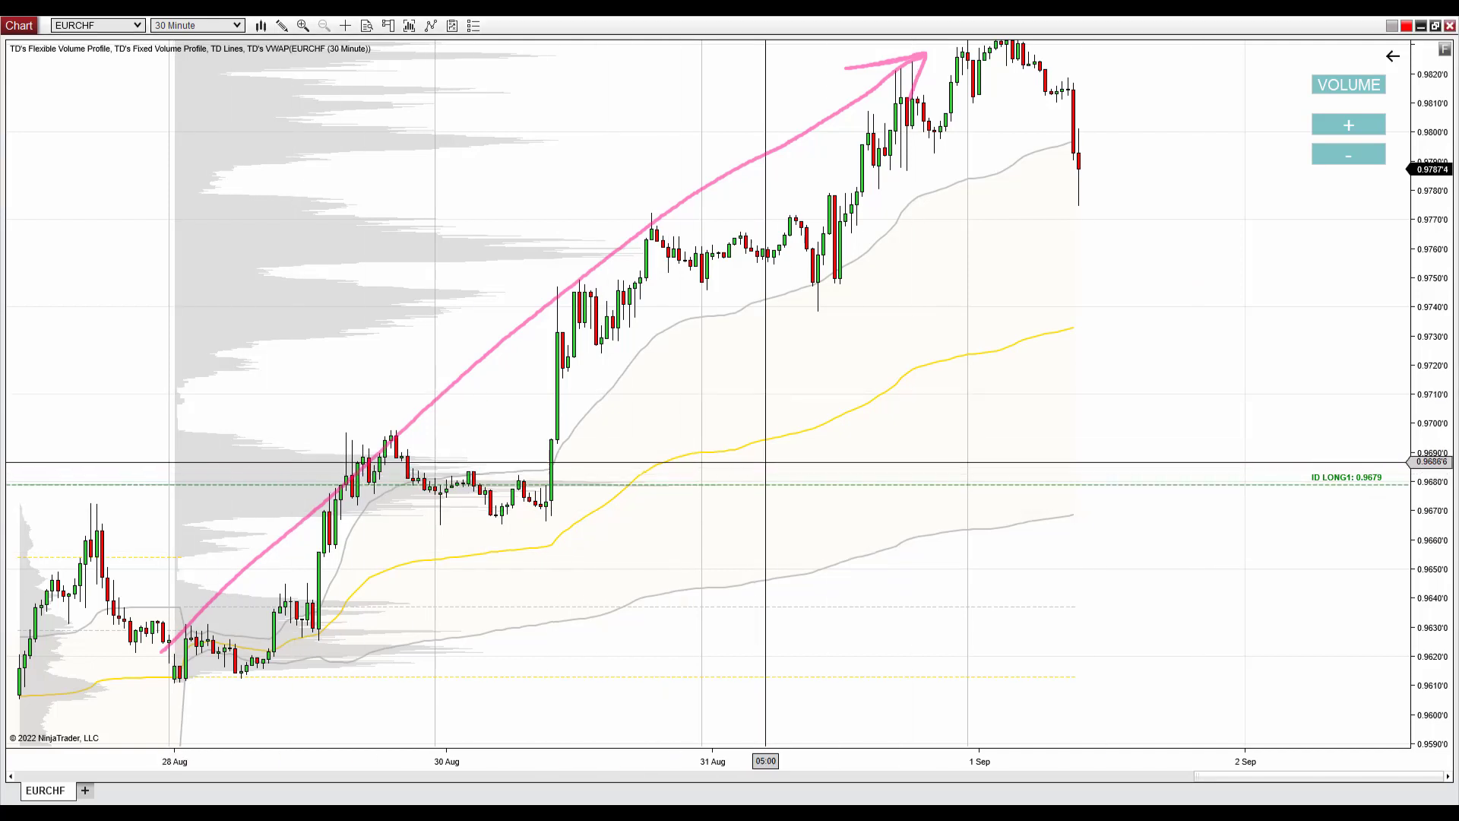
Step: Add a 28 Aug–1 Sep fixed volume profile, circle its 0.9770, 0.9745 and 0.9680 zones, then clear the marks
{"action": "mouse_move", "coordinate": [170, 388]}
{"action": "left_mouse_down"}
{"action": "mouse_move", "coordinate": [874, 414]}
{"action": "mouse_move", "coordinate": [979, 433]}
{"action": "left_mouse_up"}
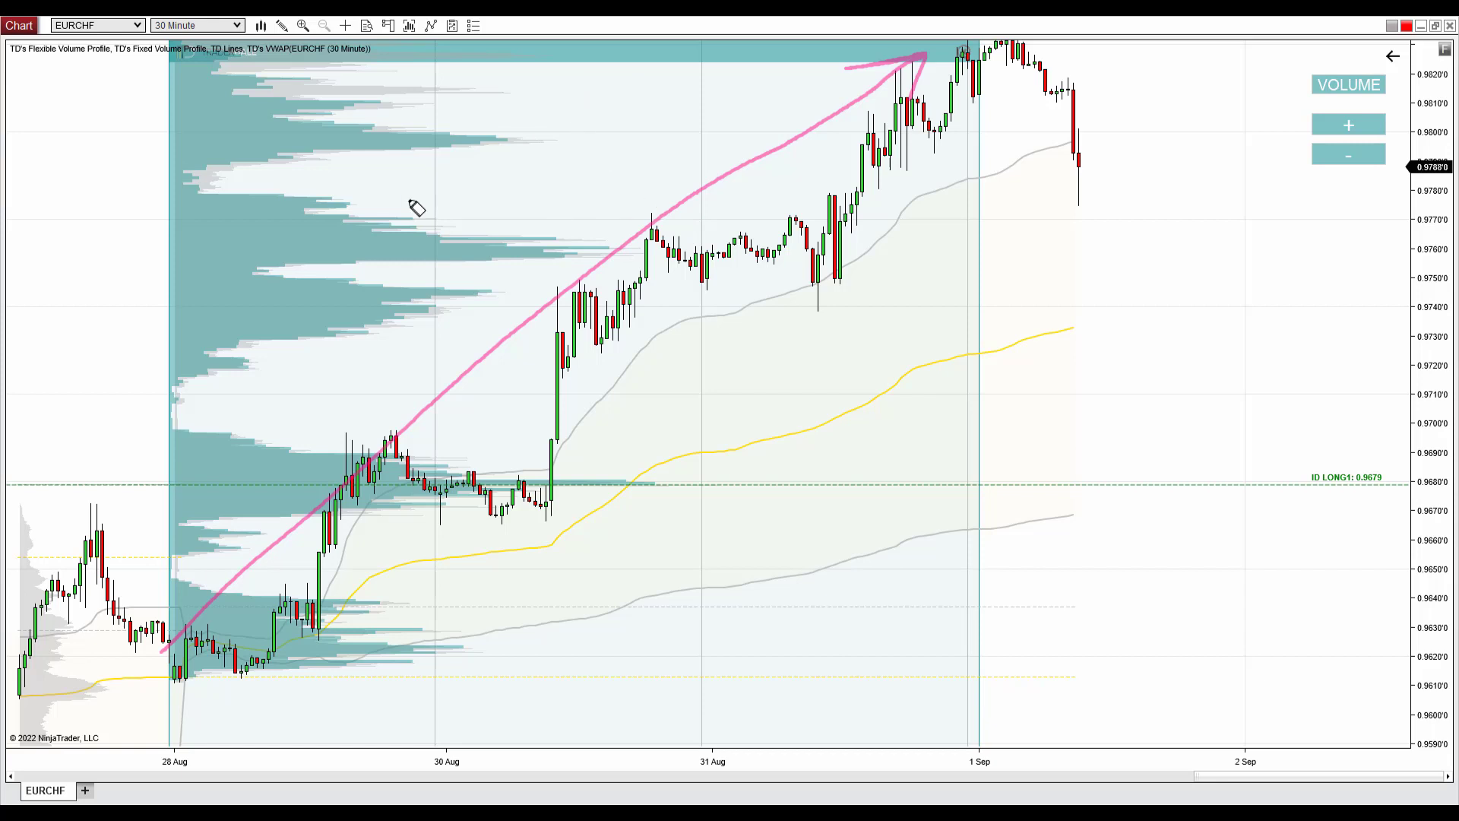
{"action": "mouse_move", "coordinate": [333, 199]}
{"action": "left_mouse_down"}
{"action": "mouse_move", "coordinate": [199, 249]}
{"action": "mouse_move", "coordinate": [262, 205]}
{"action": "left_mouse_up"}
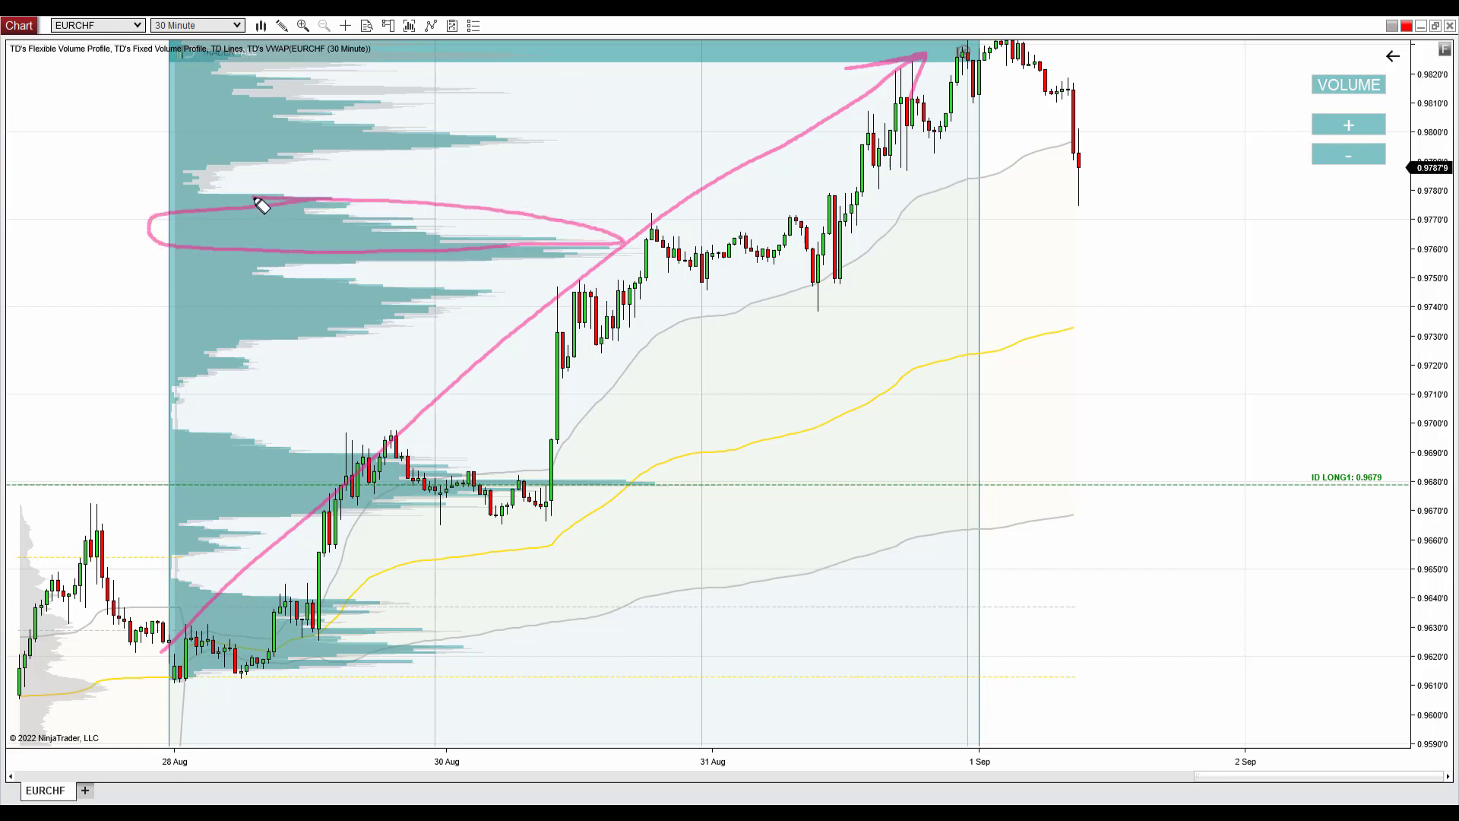
{"action": "left_click_drag", "start_coordinate": [319, 281], "coordinate": [196, 295]}
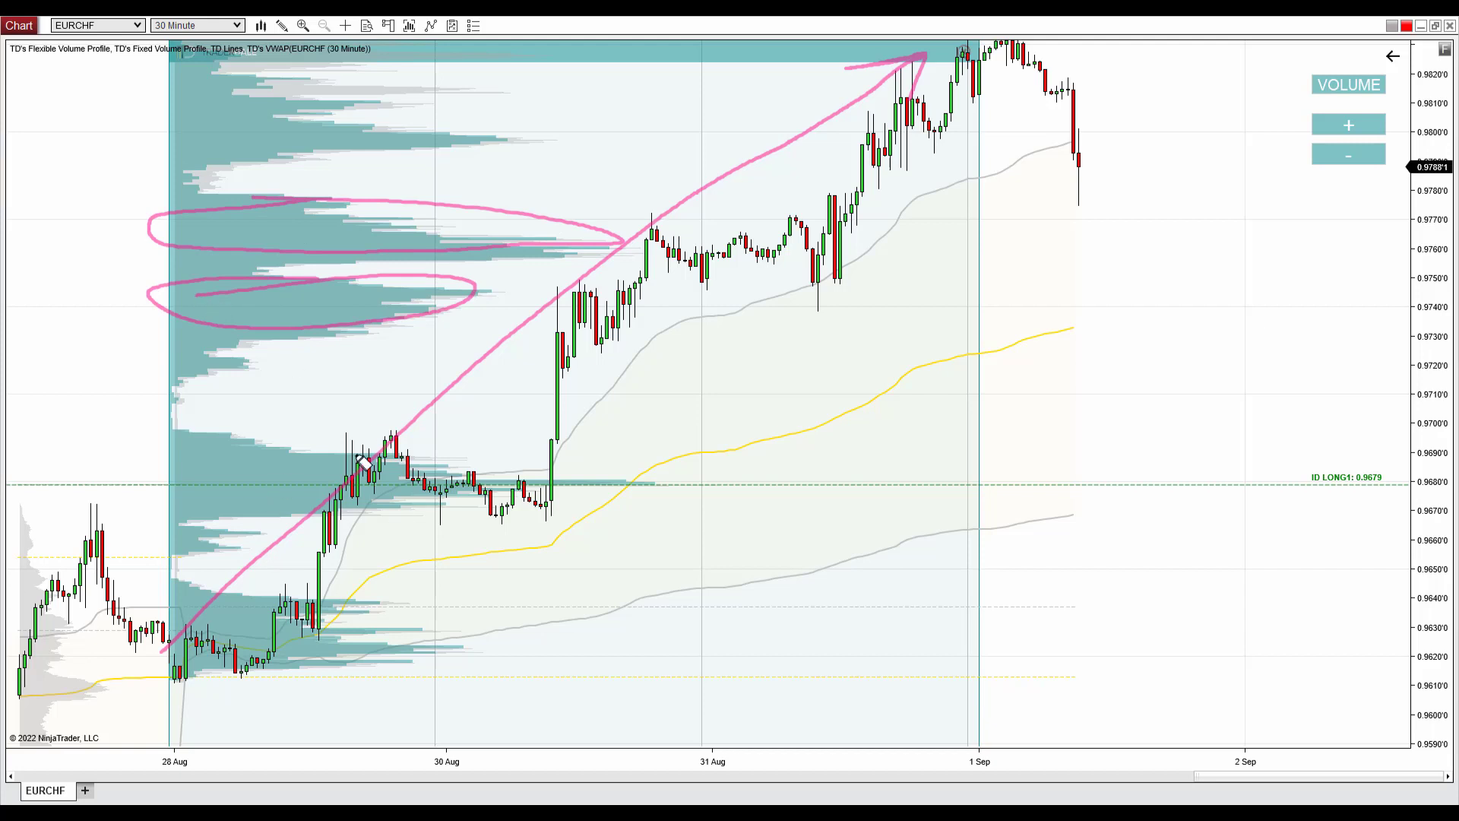
{"action": "mouse_move", "coordinate": [370, 450]}
{"action": "left_mouse_down"}
{"action": "mouse_move", "coordinate": [175, 494]}
{"action": "mouse_move", "coordinate": [504, 460]}
{"action": "mouse_move", "coordinate": [222, 447]}
{"action": "left_mouse_up"}
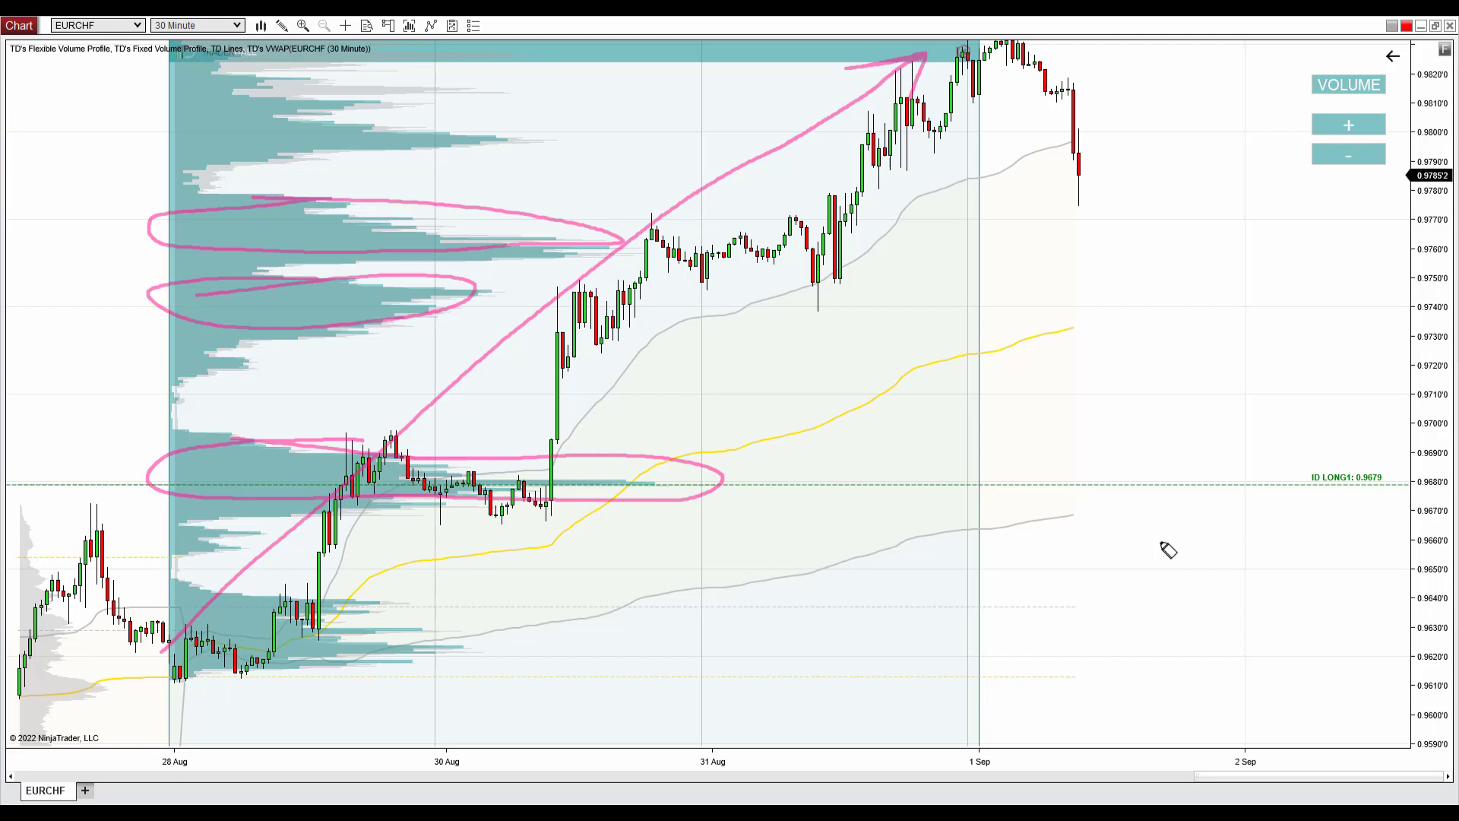
{"action": "mouse_move", "coordinate": [473, 453]}
{"action": "left_mouse_down"}
{"action": "mouse_move", "coordinate": [342, 448]}
{"action": "mouse_move", "coordinate": [169, 472]}
{"action": "mouse_move", "coordinate": [446, 521]}
{"action": "mouse_move", "coordinate": [743, 482]}
{"action": "mouse_move", "coordinate": [402, 456]}
{"action": "left_mouse_up"}
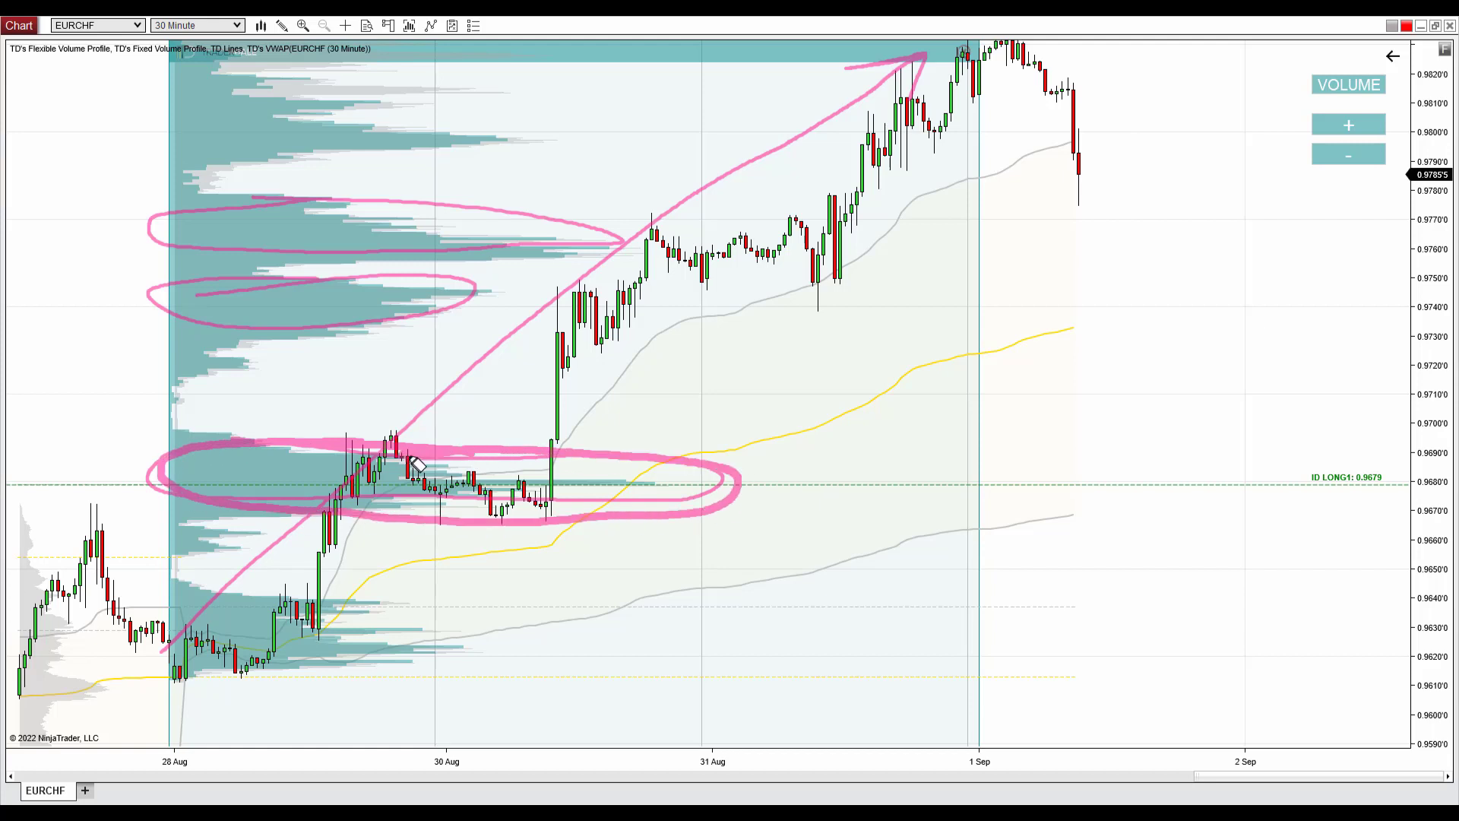
{"action": "key", "text": "Escape"}
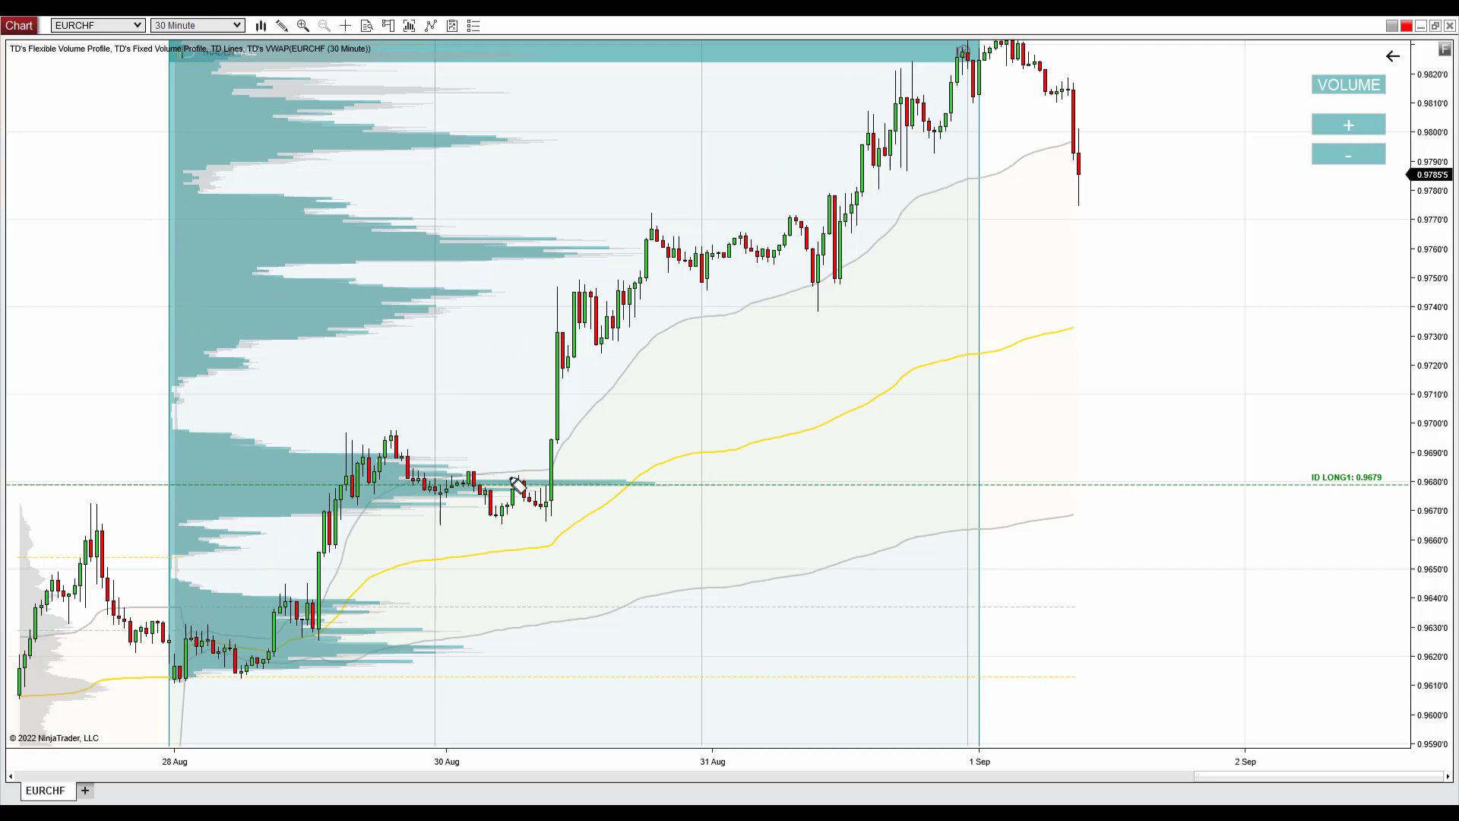
Step: Draw a pink breakout arrow and ellipse at 0.9680, plus a dashed drop from the last candle to ID LONG1
{"action": "mouse_move", "coordinate": [544, 499]}
{"action": "left_mouse_down"}
{"action": "mouse_move", "coordinate": [563, 274]}
{"action": "mouse_move", "coordinate": [575, 292]}
{"action": "left_mouse_up"}
{"action": "mouse_move", "coordinate": [514, 496]}
{"action": "left_mouse_down"}
{"action": "mouse_move", "coordinate": [422, 475]}
{"action": "mouse_move", "coordinate": [221, 472]}
{"action": "mouse_move", "coordinate": [238, 498]}
{"action": "mouse_move", "coordinate": [526, 508]}
{"action": "mouse_move", "coordinate": [694, 481]}
{"action": "mouse_move", "coordinate": [434, 476]}
{"action": "mouse_move", "coordinate": [415, 488]}
{"action": "left_mouse_up"}
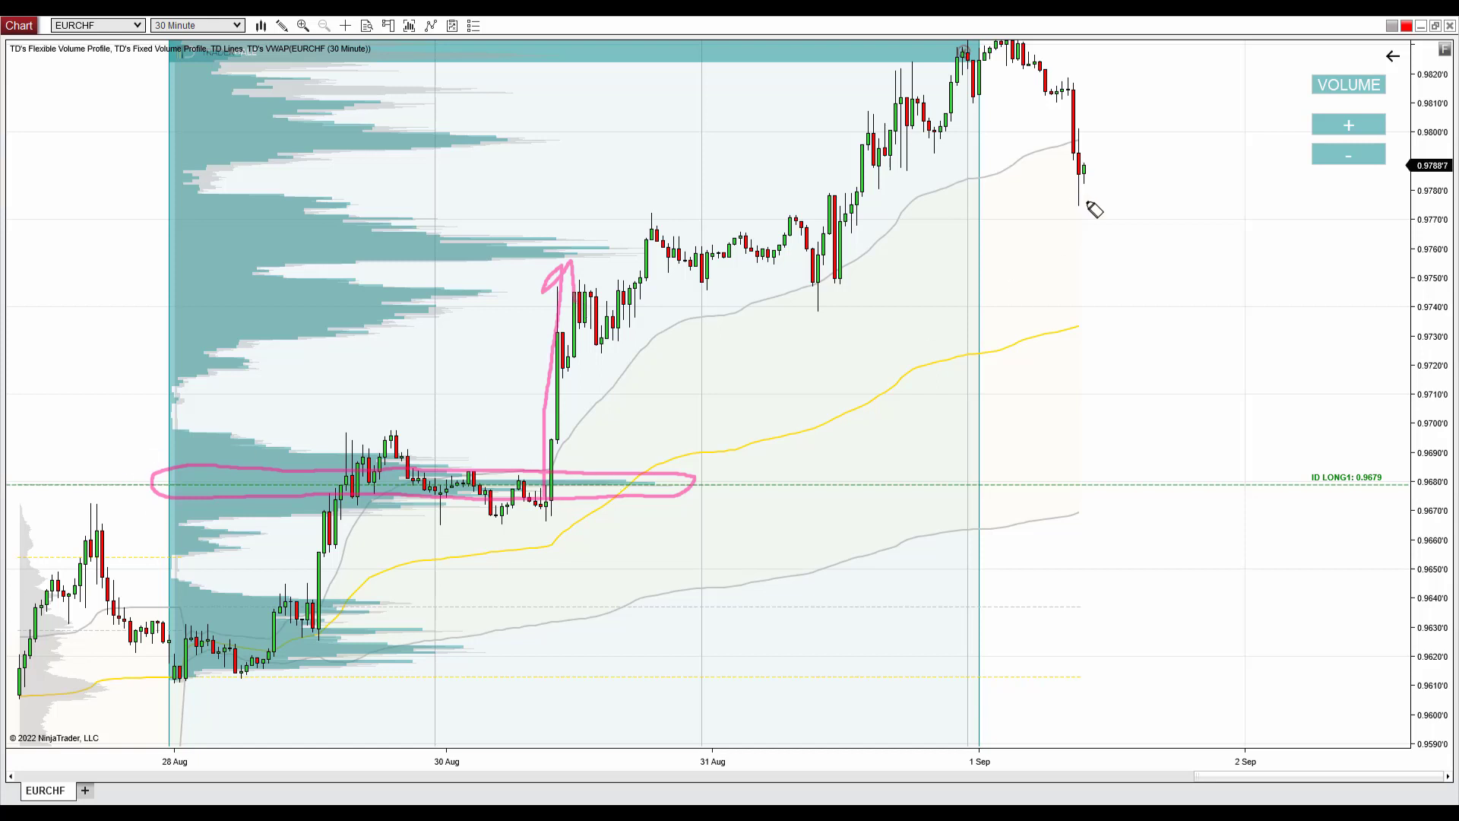
{"action": "mouse_move", "coordinate": [1094, 210]}
{"action": "left_mouse_down"}
{"action": "mouse_move", "coordinate": [1178, 491]}
{"action": "mouse_move", "coordinate": [1159, 492]}
{"action": "mouse_move", "coordinate": [1212, 489]}
{"action": "left_mouse_up"}
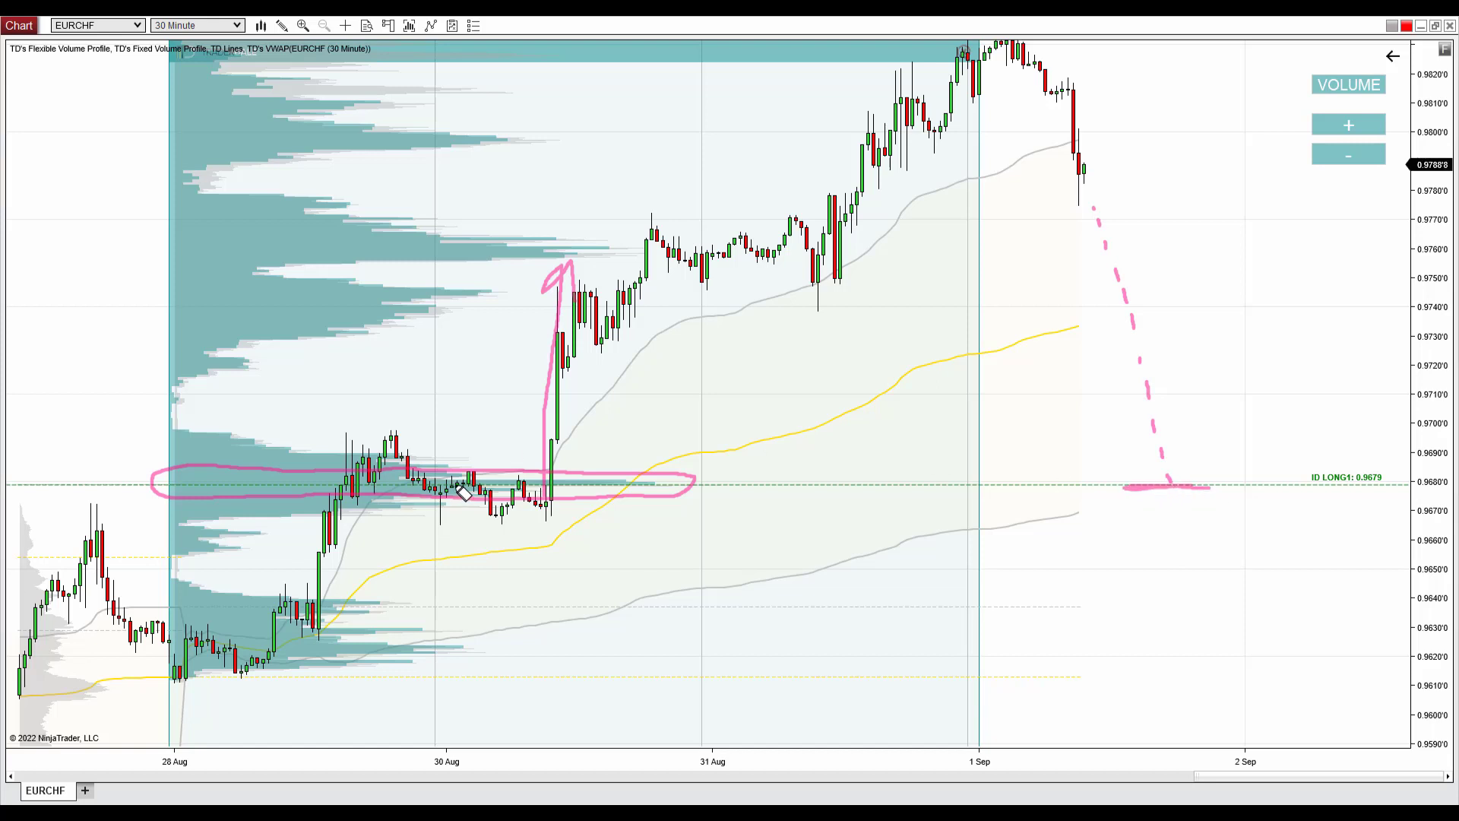
Step: In grey, draw a bounce arrow off ID LONG1, circle the breakout spike, and add a rally trendline
{"action": "mouse_move", "coordinate": [424, 463]}
{"action": "left_mouse_down"}
{"action": "mouse_move", "coordinate": [258, 465]}
{"action": "mouse_move", "coordinate": [156, 493]}
{"action": "mouse_move", "coordinate": [348, 503]}
{"action": "mouse_move", "coordinate": [646, 482]}
{"action": "mouse_move", "coordinate": [425, 467]}
{"action": "left_mouse_up"}
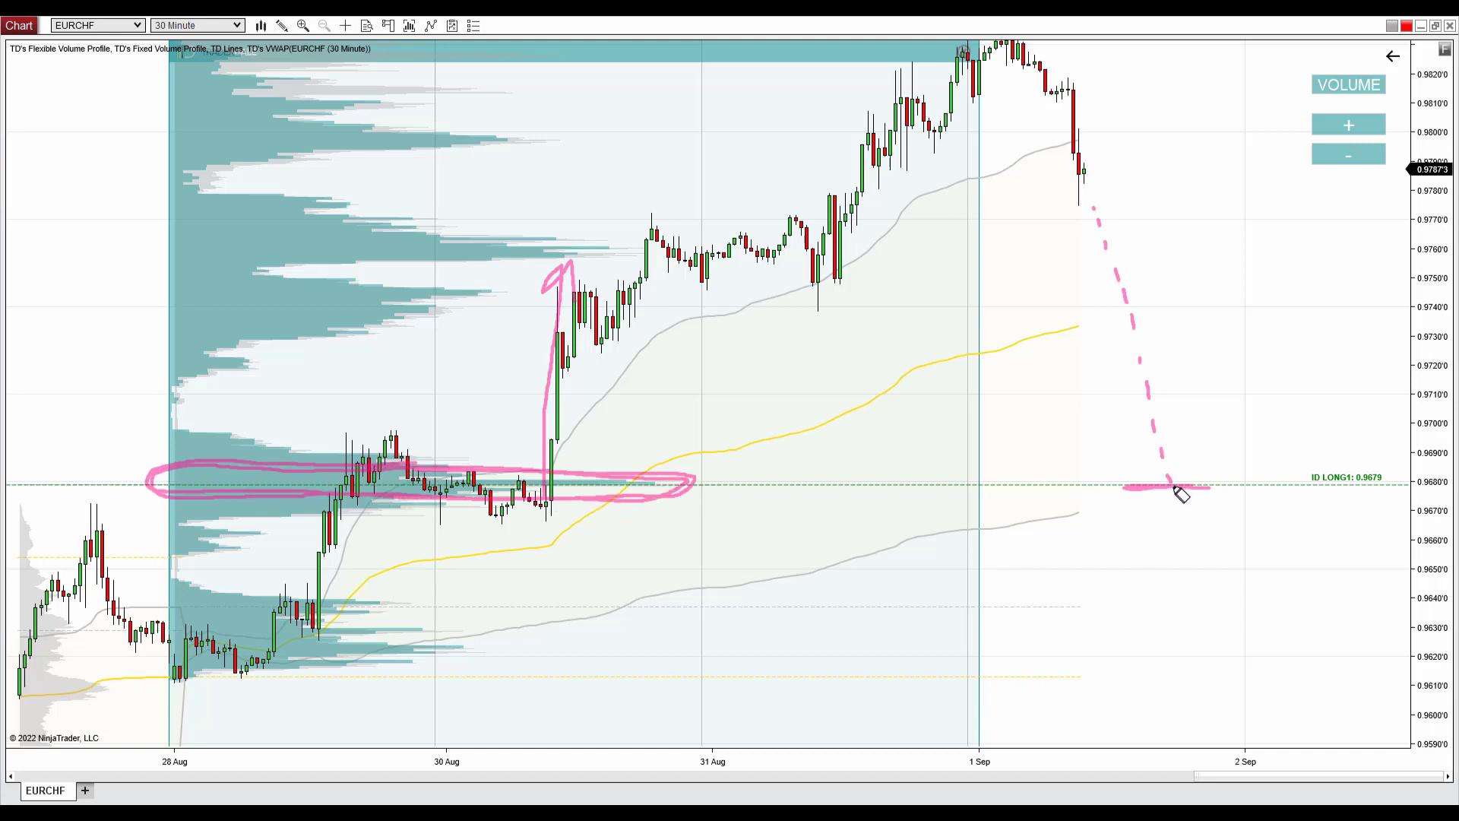
{"action": "mouse_move", "coordinate": [1174, 486]}
{"action": "left_mouse_down"}
{"action": "mouse_move", "coordinate": [1205, 359]}
{"action": "mouse_move", "coordinate": [1232, 378]}
{"action": "left_mouse_up"}
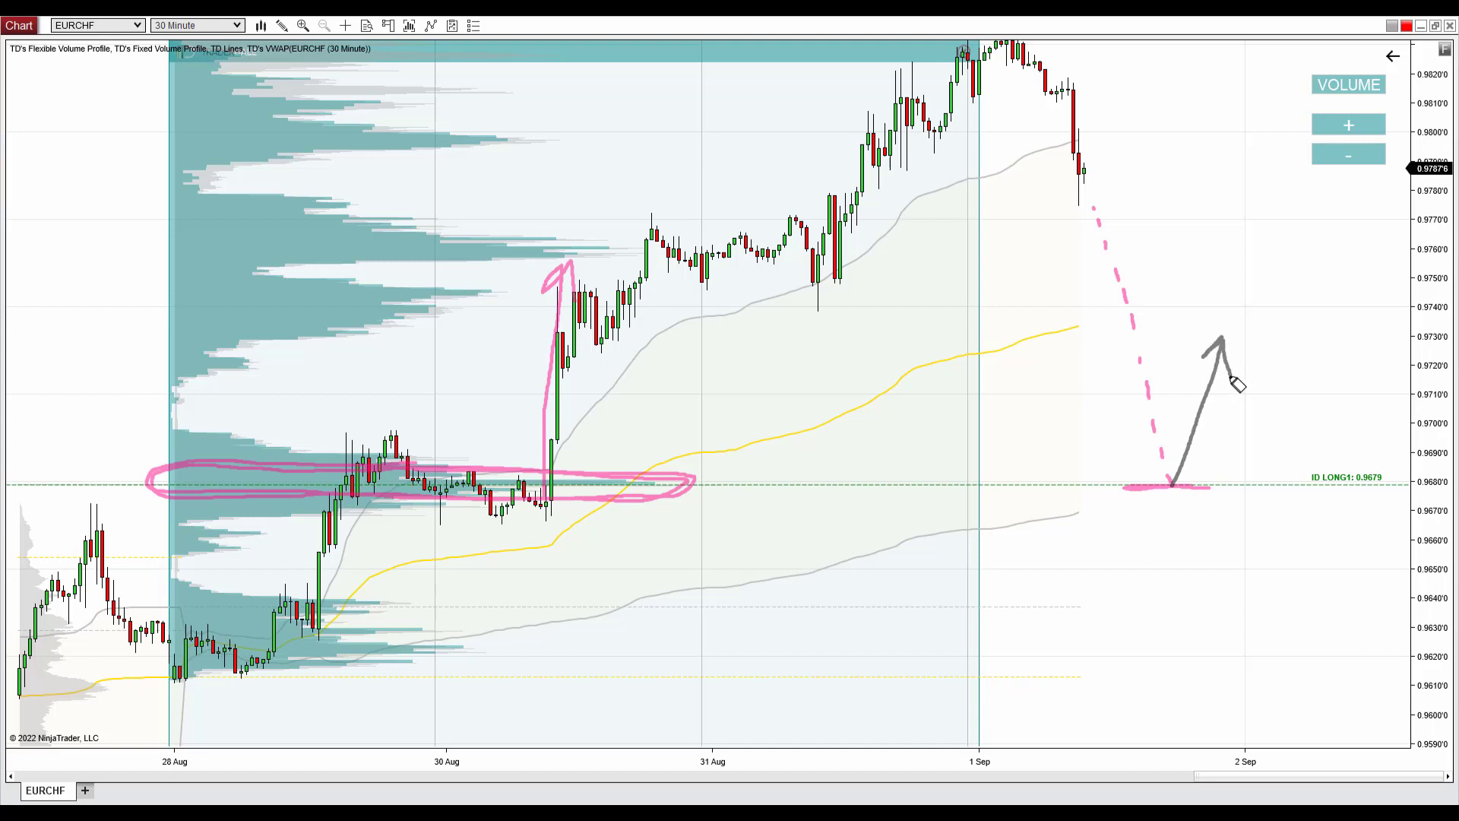
{"action": "left_click_drag", "start_coordinate": [1129, 487], "coordinate": [1210, 486]}
{"action": "mouse_move", "coordinate": [562, 273]}
{"action": "left_mouse_down"}
{"action": "mouse_move", "coordinate": [532, 415]}
{"action": "mouse_move", "coordinate": [619, 482]}
{"action": "mouse_move", "coordinate": [557, 298]}
{"action": "left_mouse_up"}
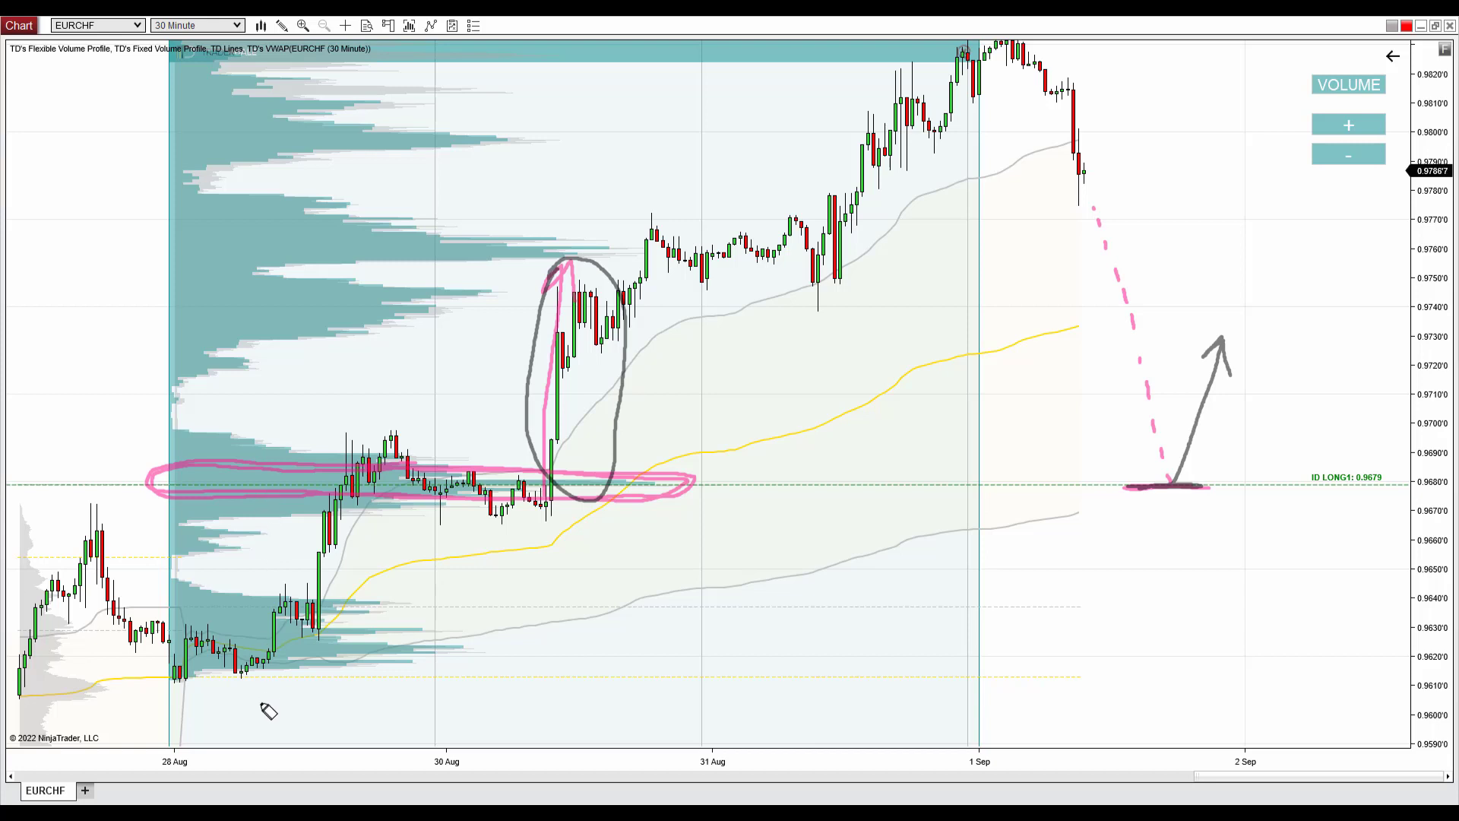
{"action": "mouse_move", "coordinate": [327, 693]}
{"action": "left_mouse_down"}
{"action": "mouse_move", "coordinate": [872, 209]}
{"action": "mouse_move", "coordinate": [1048, 28]}
{"action": "mouse_move", "coordinate": [1058, 158]}
{"action": "left_mouse_up"}
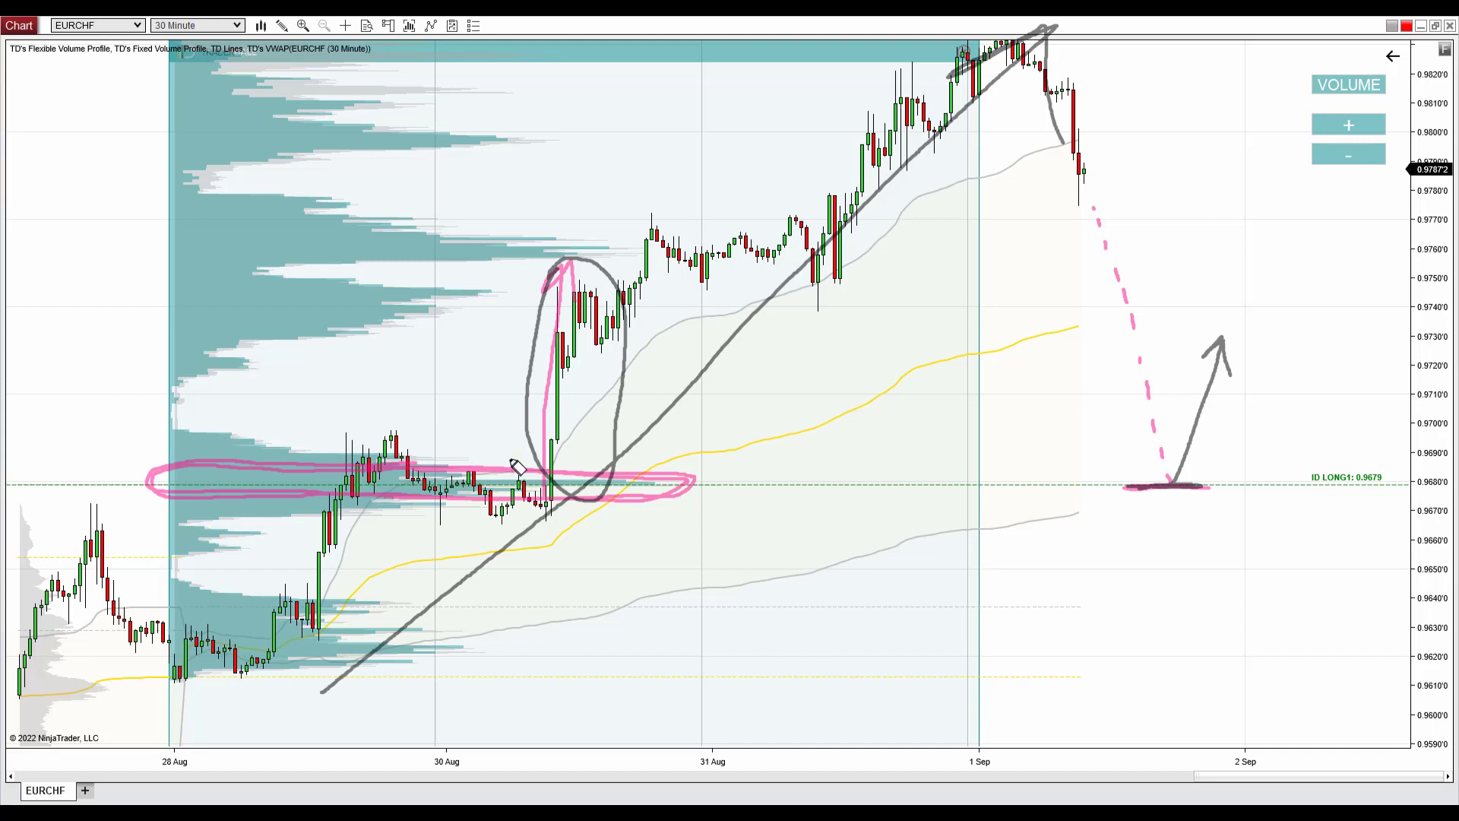
Step: Clear the annotations, compress the chart back to 26 Aug, and mark the swing high with an 'R'
{"action": "key", "text": "Escape"}
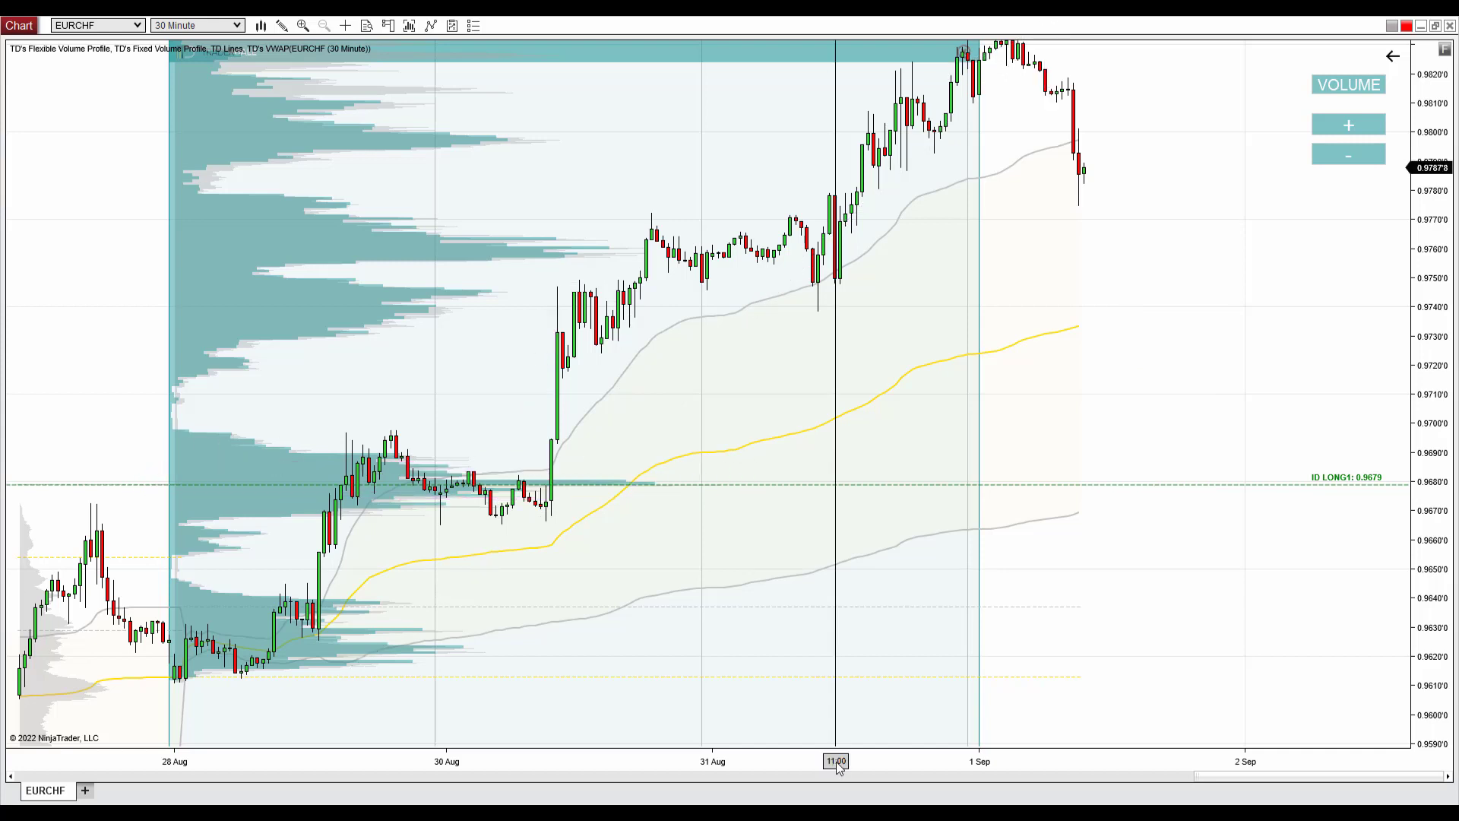
{"action": "left_click_drag", "start_coordinate": [838, 765], "coordinate": [912, 766]}
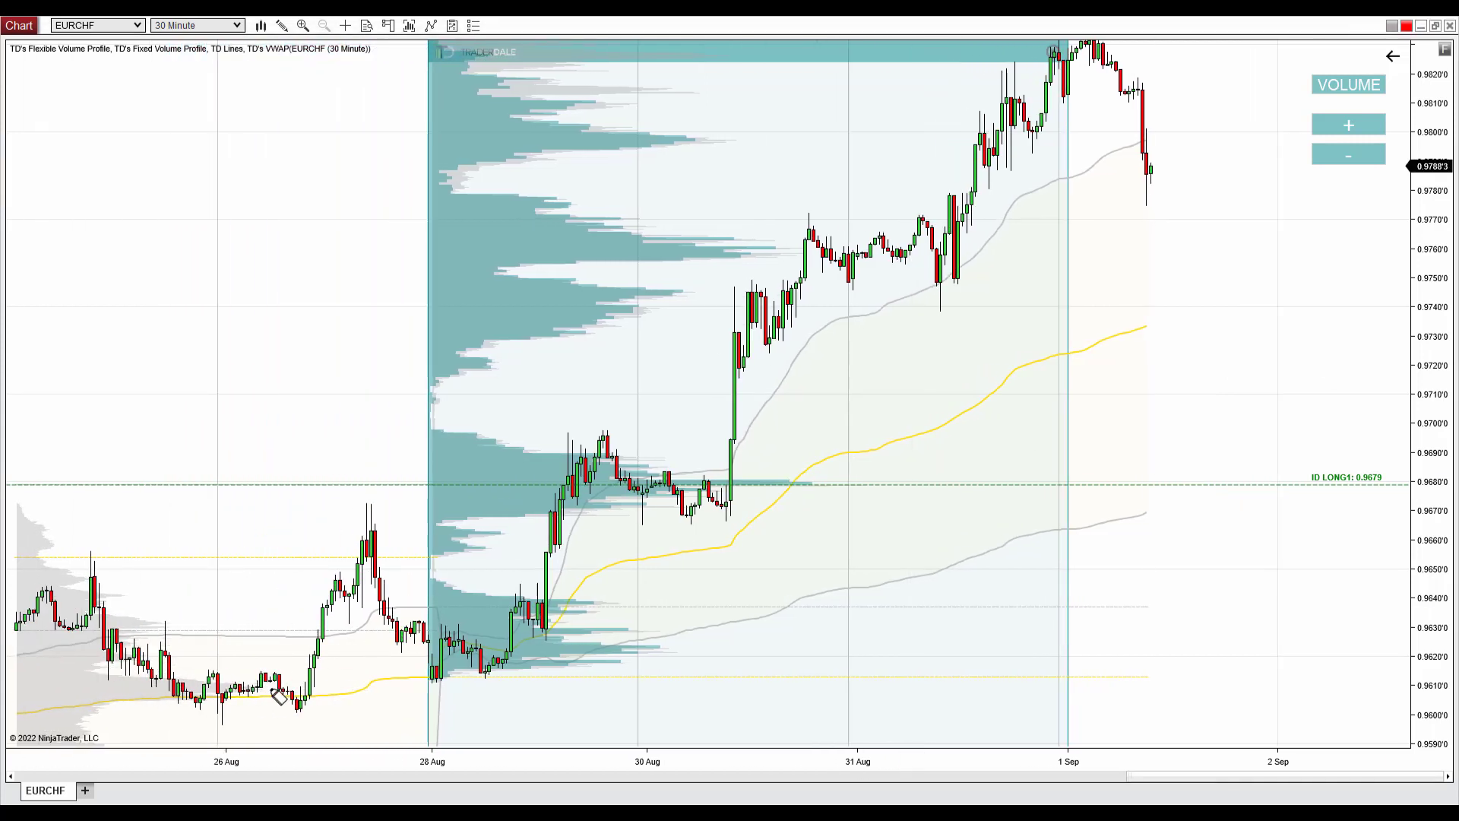
{"action": "mouse_move", "coordinate": [293, 696]}
{"action": "left_mouse_down"}
{"action": "mouse_move", "coordinate": [366, 498]}
{"action": "mouse_move", "coordinate": [446, 700]}
{"action": "left_mouse_up"}
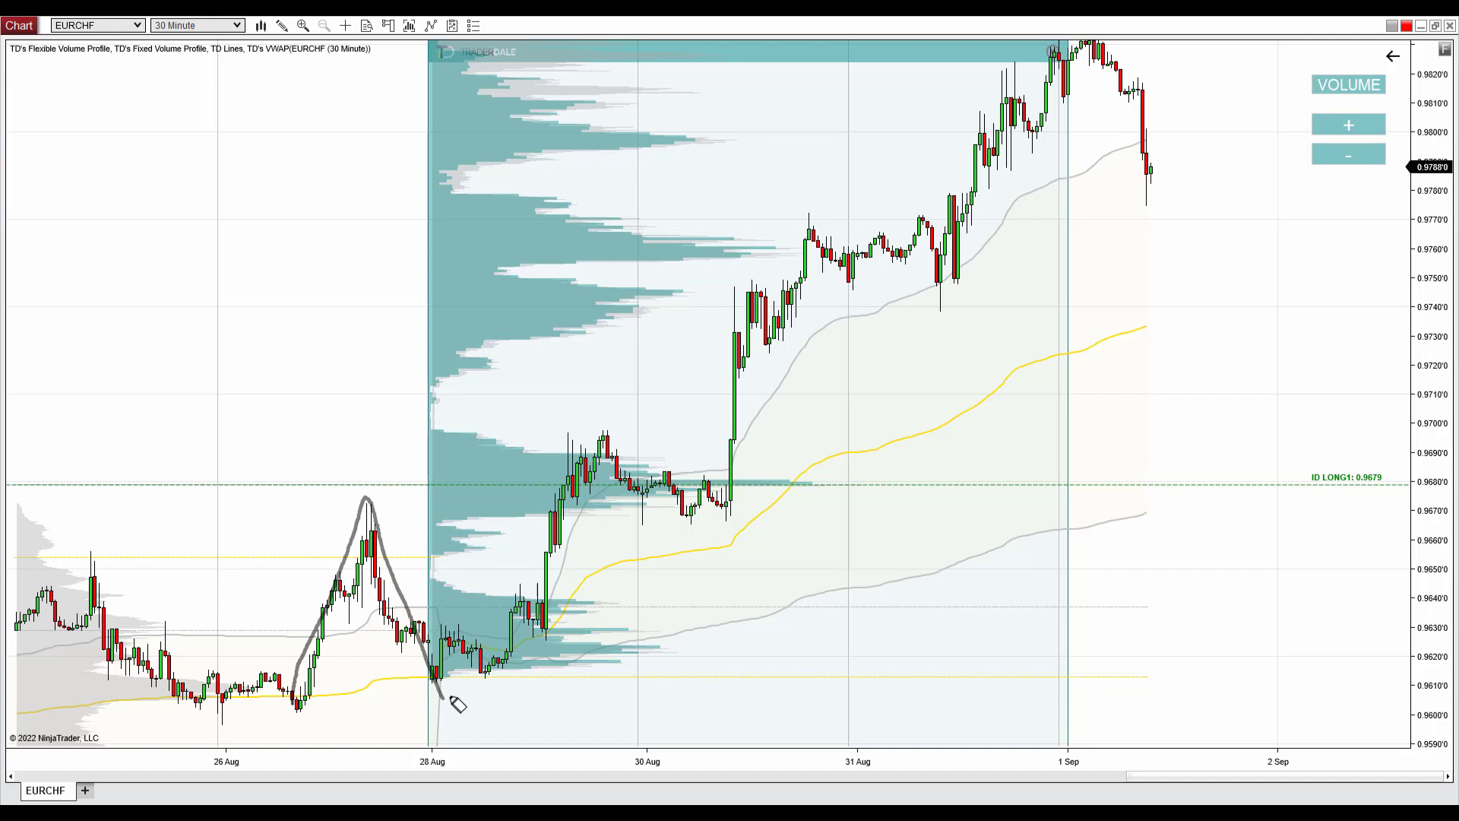
{"action": "mouse_move", "coordinate": [334, 370]}
{"action": "left_mouse_down"}
{"action": "mouse_move", "coordinate": [335, 428]}
{"action": "mouse_move", "coordinate": [359, 374]}
{"action": "mouse_move", "coordinate": [358, 407]}
{"action": "mouse_move", "coordinate": [378, 420]}
{"action": "left_mouse_up"}
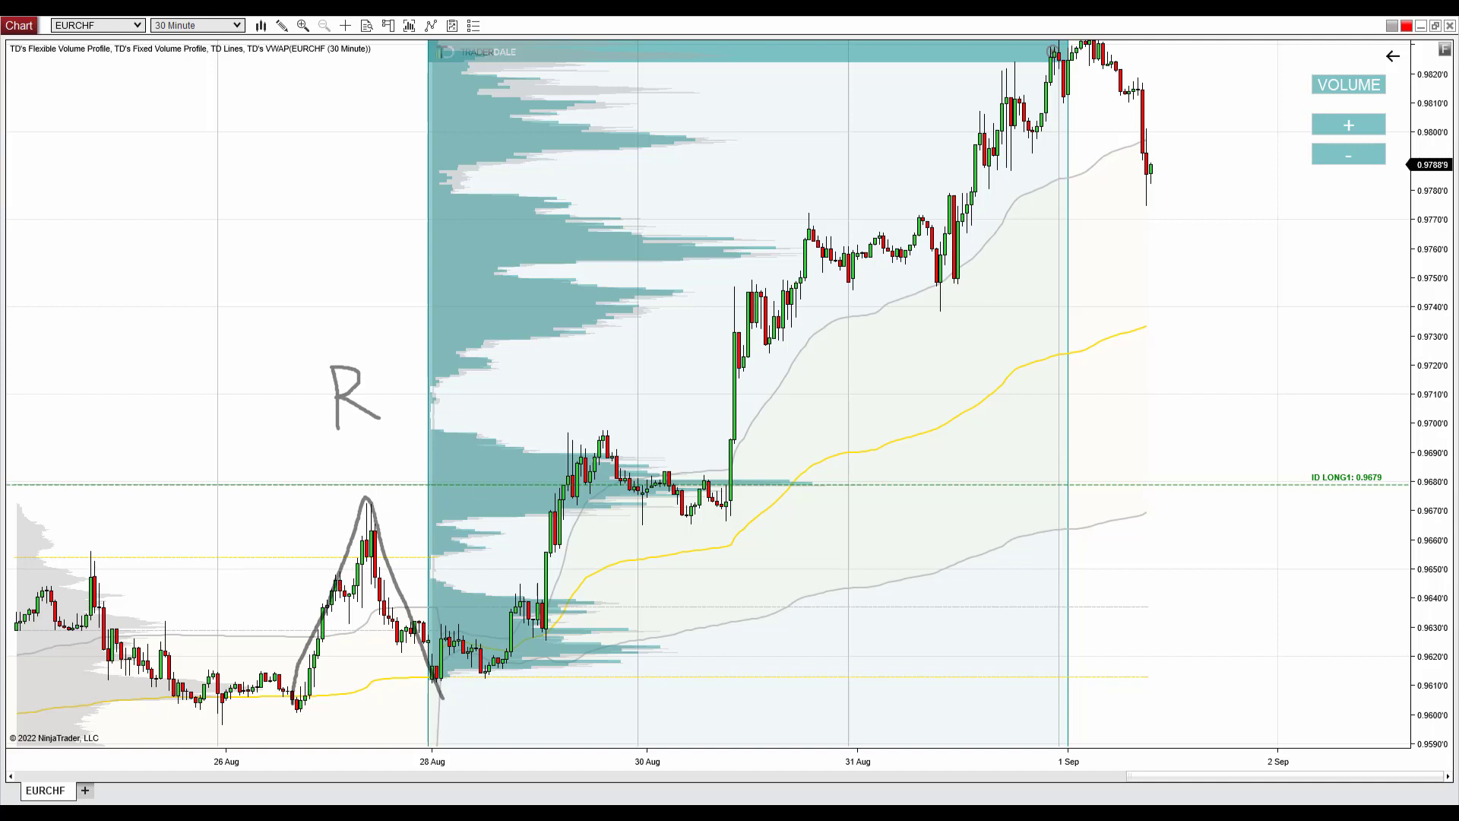
Step: Highlight the 0.9680 level in yellow out to the 0.9679 long level, add an 'S', and circle the consolidation
{"action": "left_click_drag", "start_coordinate": [60, 487], "coordinate": [591, 495]}
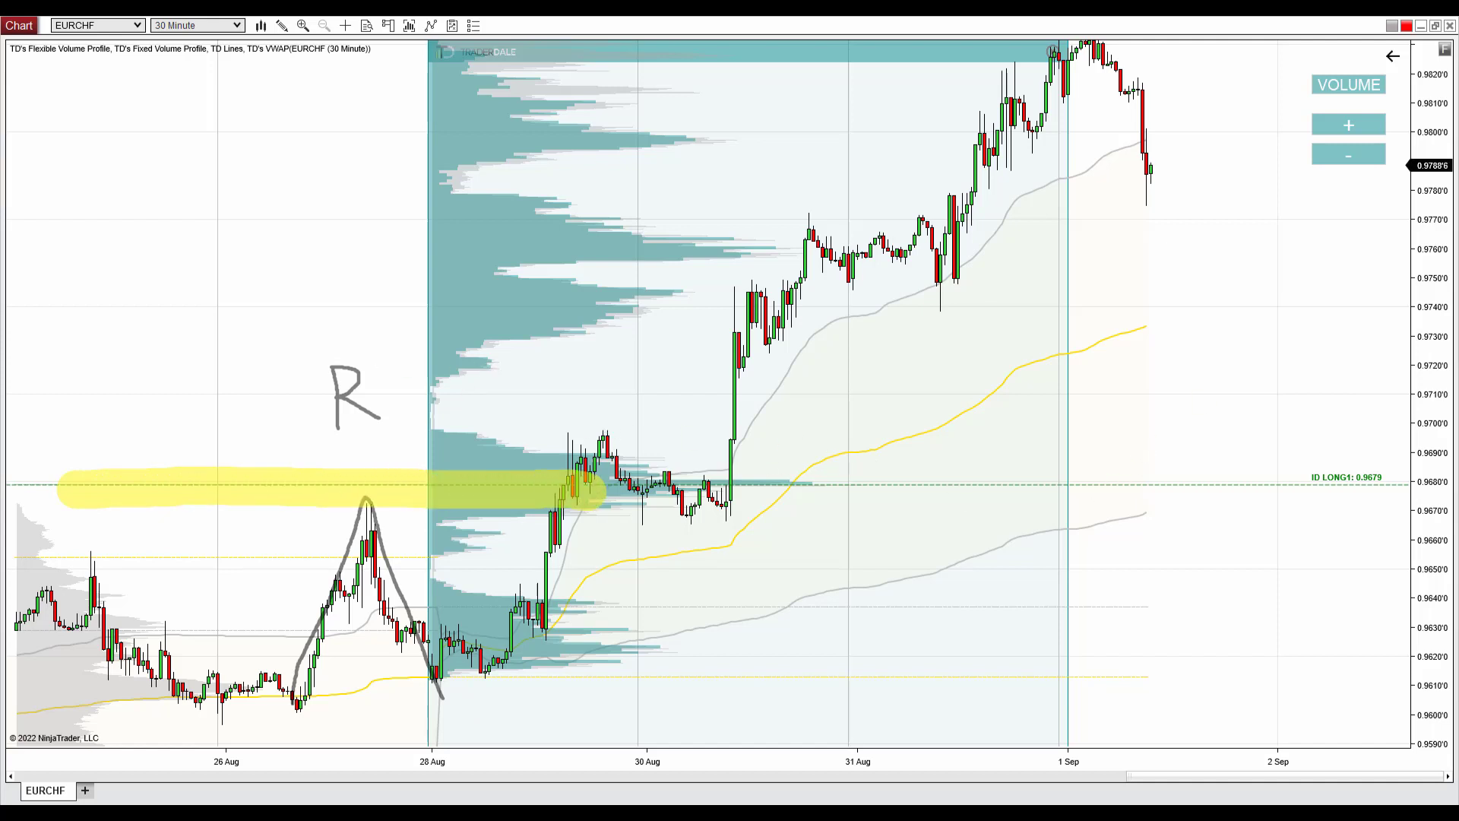
{"action": "left_click_drag", "start_coordinate": [600, 488], "coordinate": [1433, 493]}
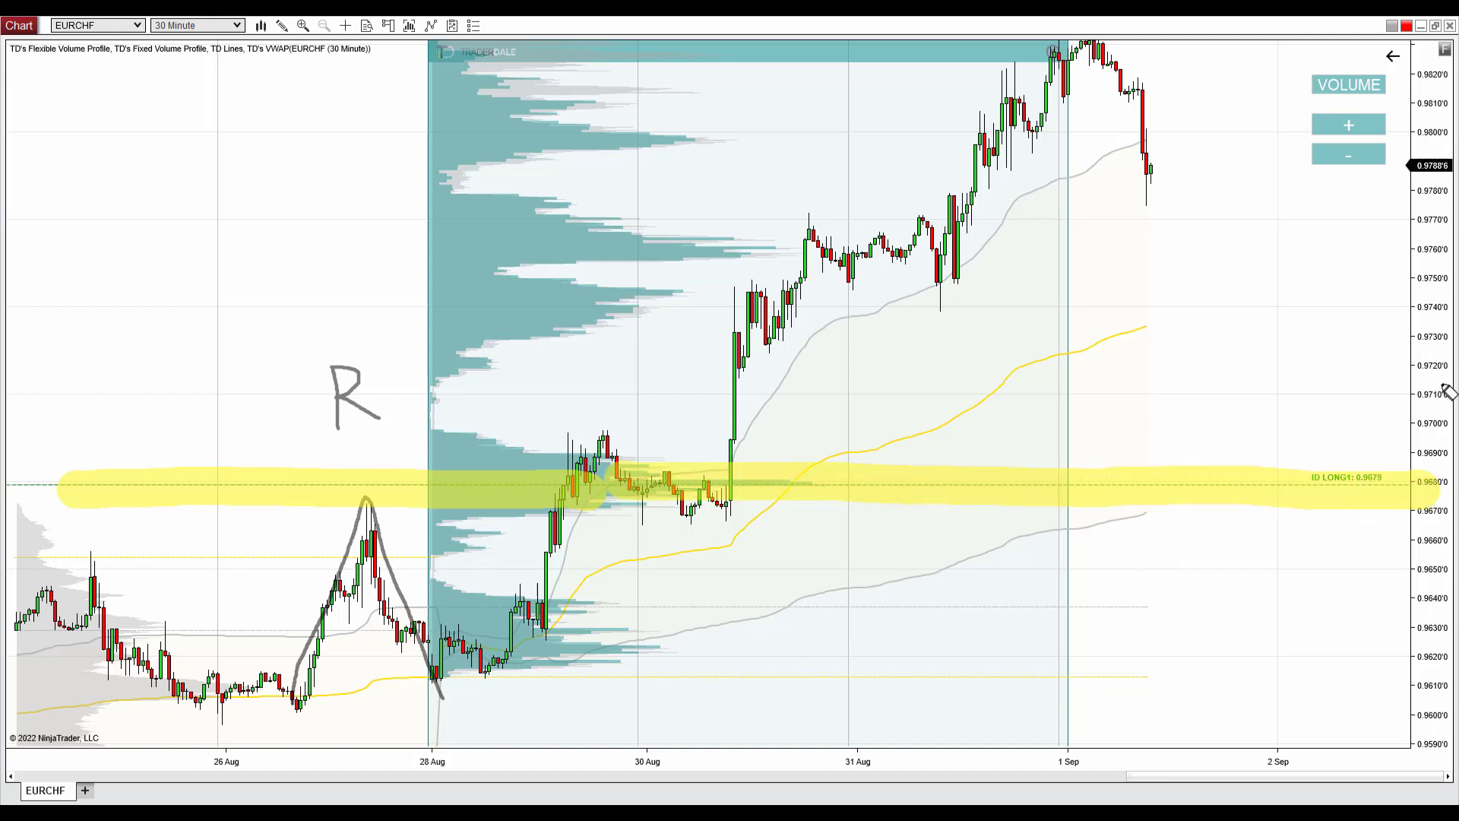
{"action": "mouse_move", "coordinate": [1204, 531]}
{"action": "left_mouse_down"}
{"action": "mouse_move", "coordinate": [1165, 561]}
{"action": "mouse_move", "coordinate": [1163, 594]}
{"action": "left_mouse_up"}
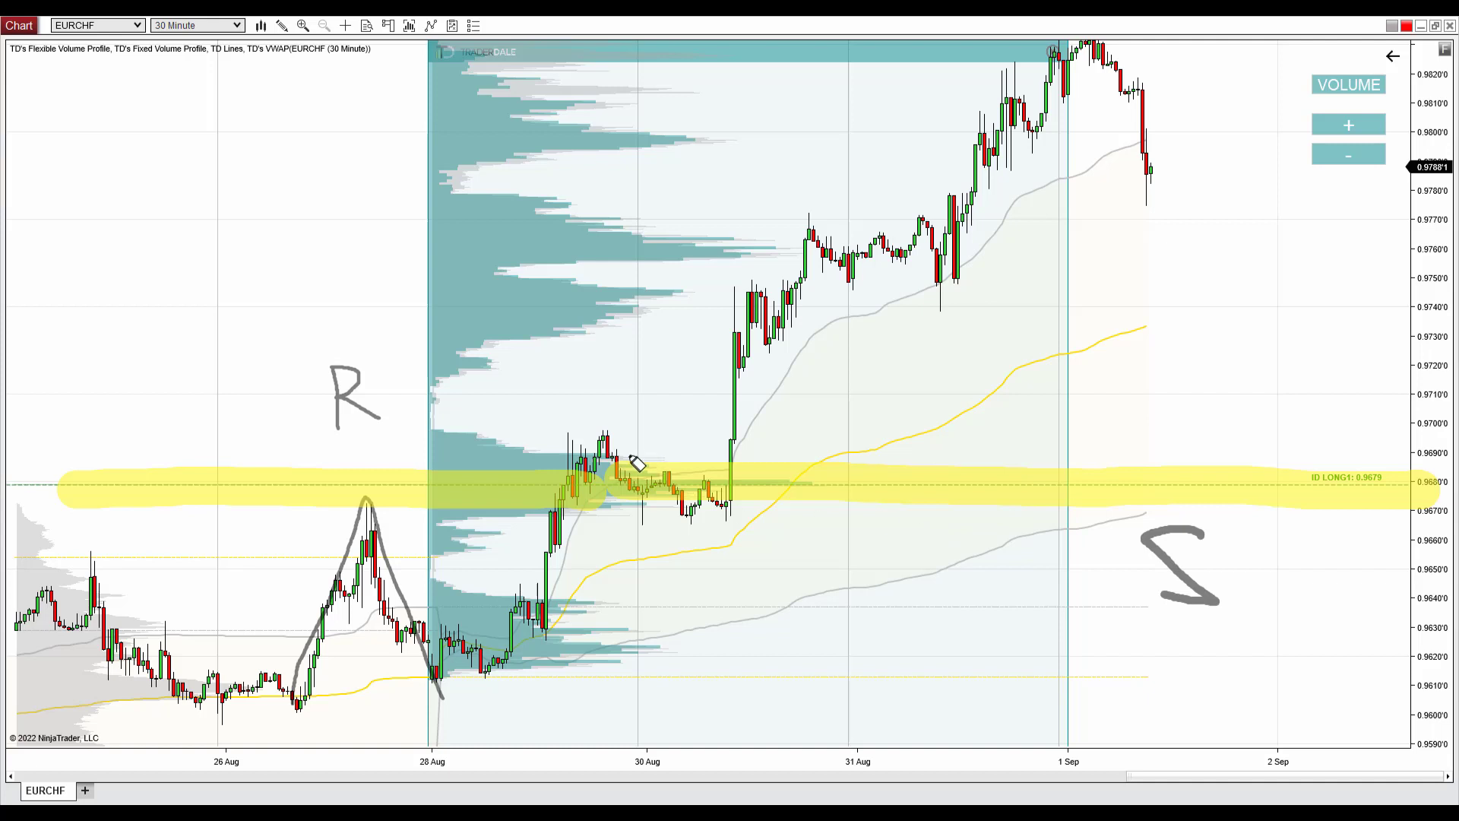
{"action": "mouse_move", "coordinate": [570, 443]}
{"action": "left_mouse_down"}
{"action": "mouse_move", "coordinate": [422, 480]}
{"action": "mouse_move", "coordinate": [601, 515]}
{"action": "mouse_move", "coordinate": [844, 494]}
{"action": "mouse_move", "coordinate": [566, 464]}
{"action": "left_mouse_up"}
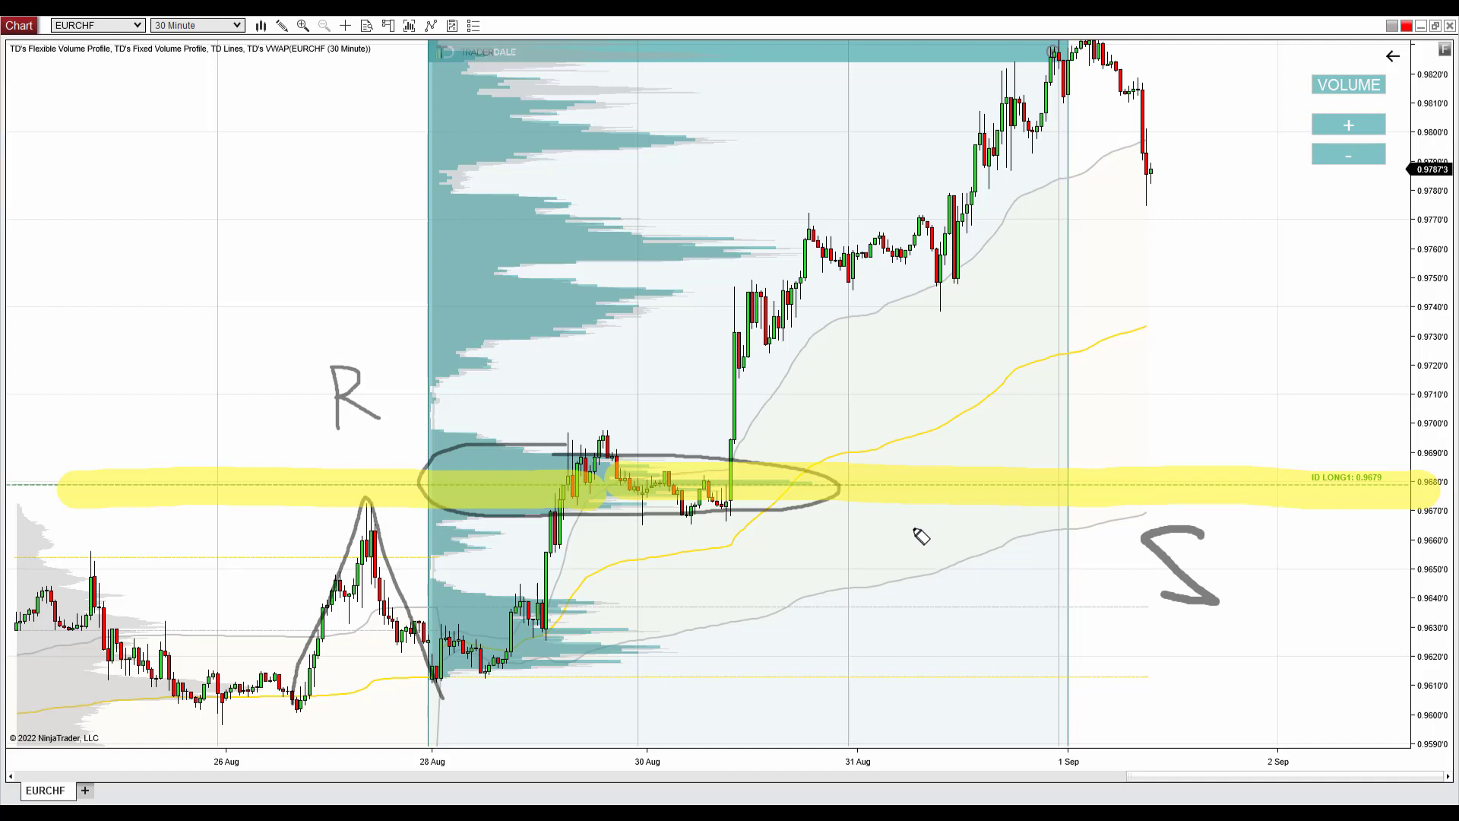
Step: Clear the drawings, pan to the latest bars, and trace the upper and lower VWAP bands
{"action": "key", "text": "Escape"}
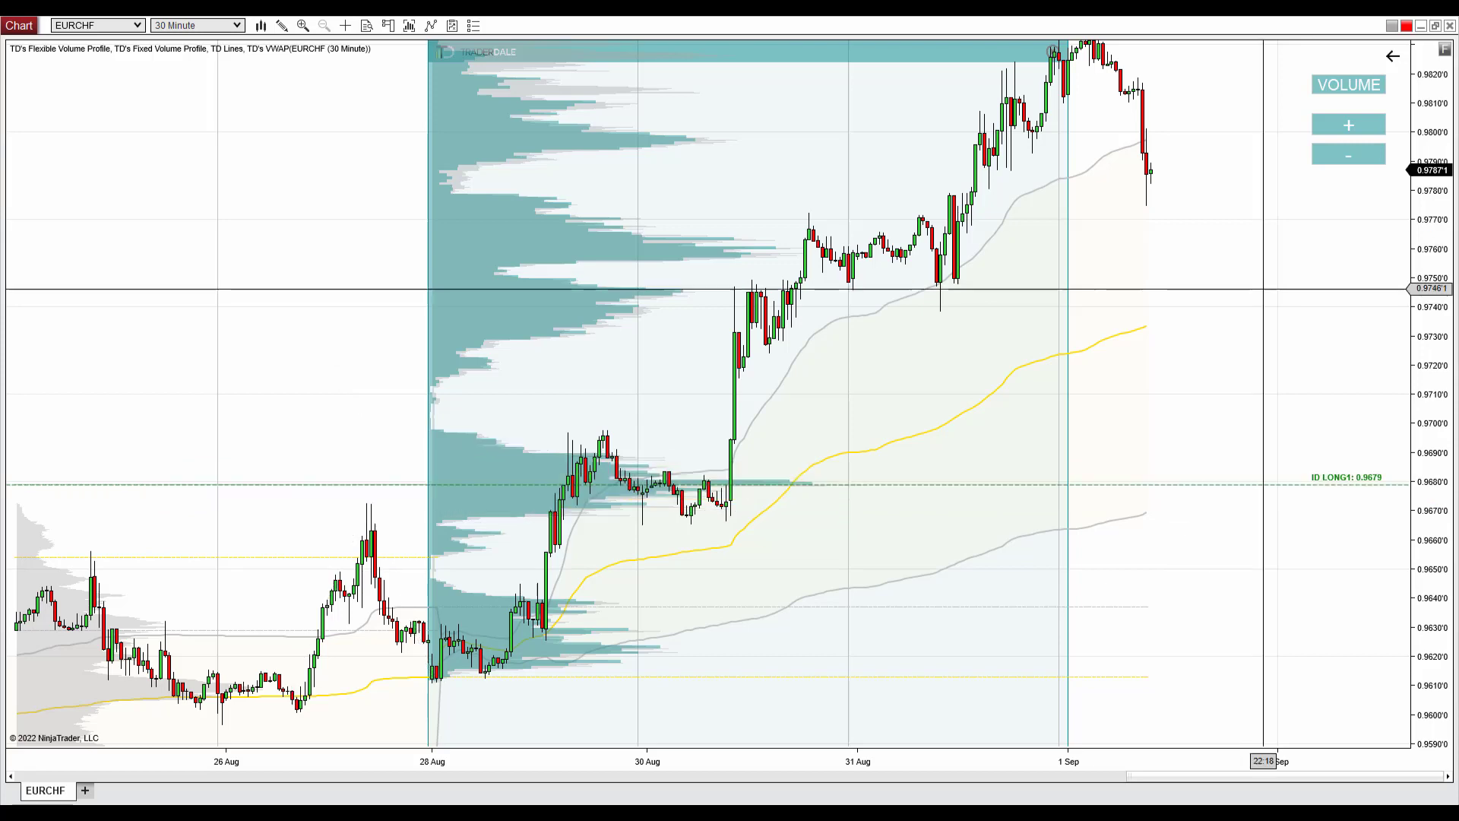
{"action": "left_click_drag", "start_coordinate": [1160, 380], "coordinate": [942, 405]}
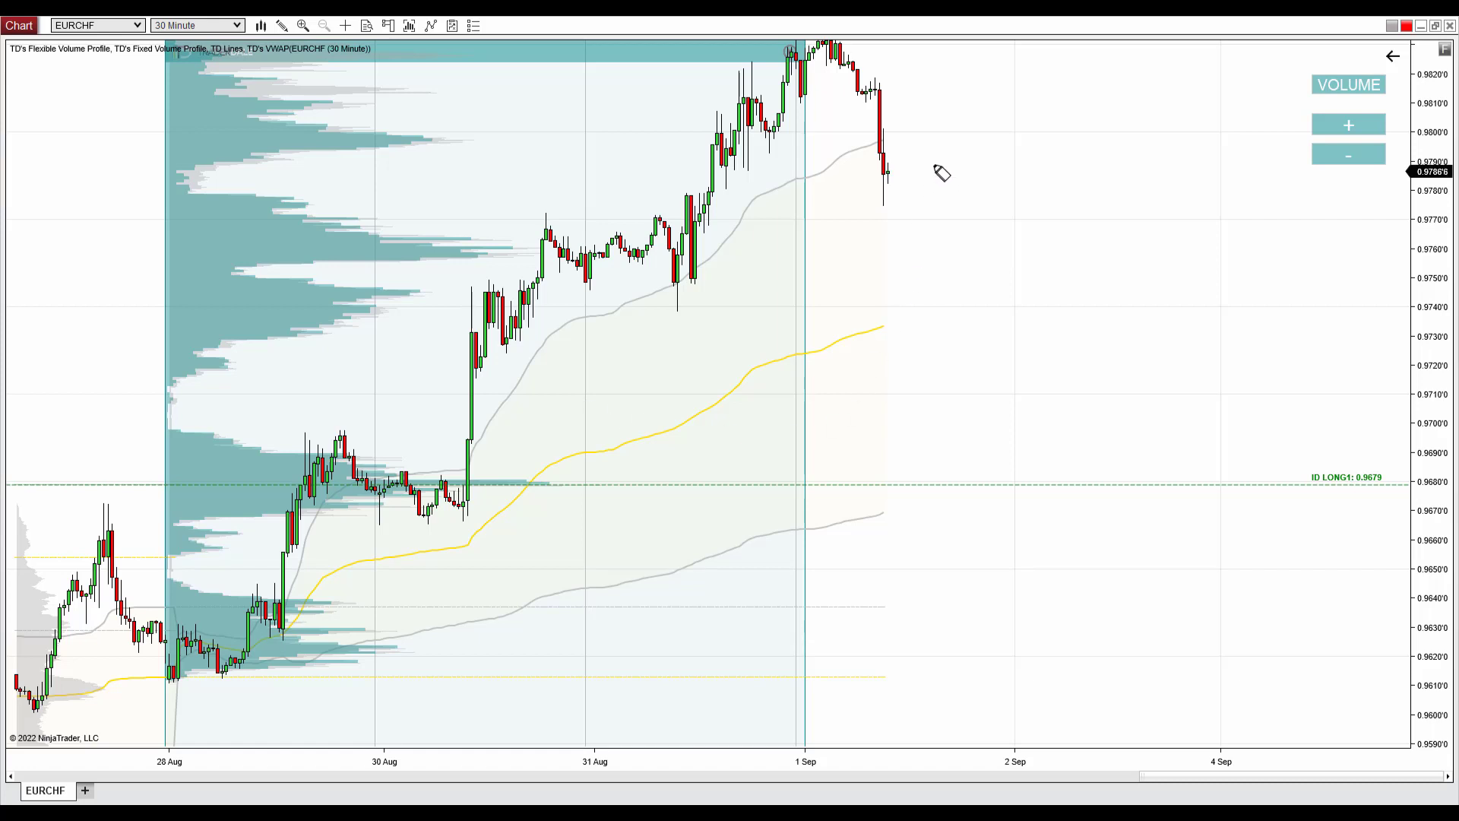
{"action": "mouse_move", "coordinate": [469, 468]}
{"action": "left_mouse_down"}
{"action": "mouse_move", "coordinate": [550, 359]}
{"action": "mouse_move", "coordinate": [899, 135]}
{"action": "left_mouse_up"}
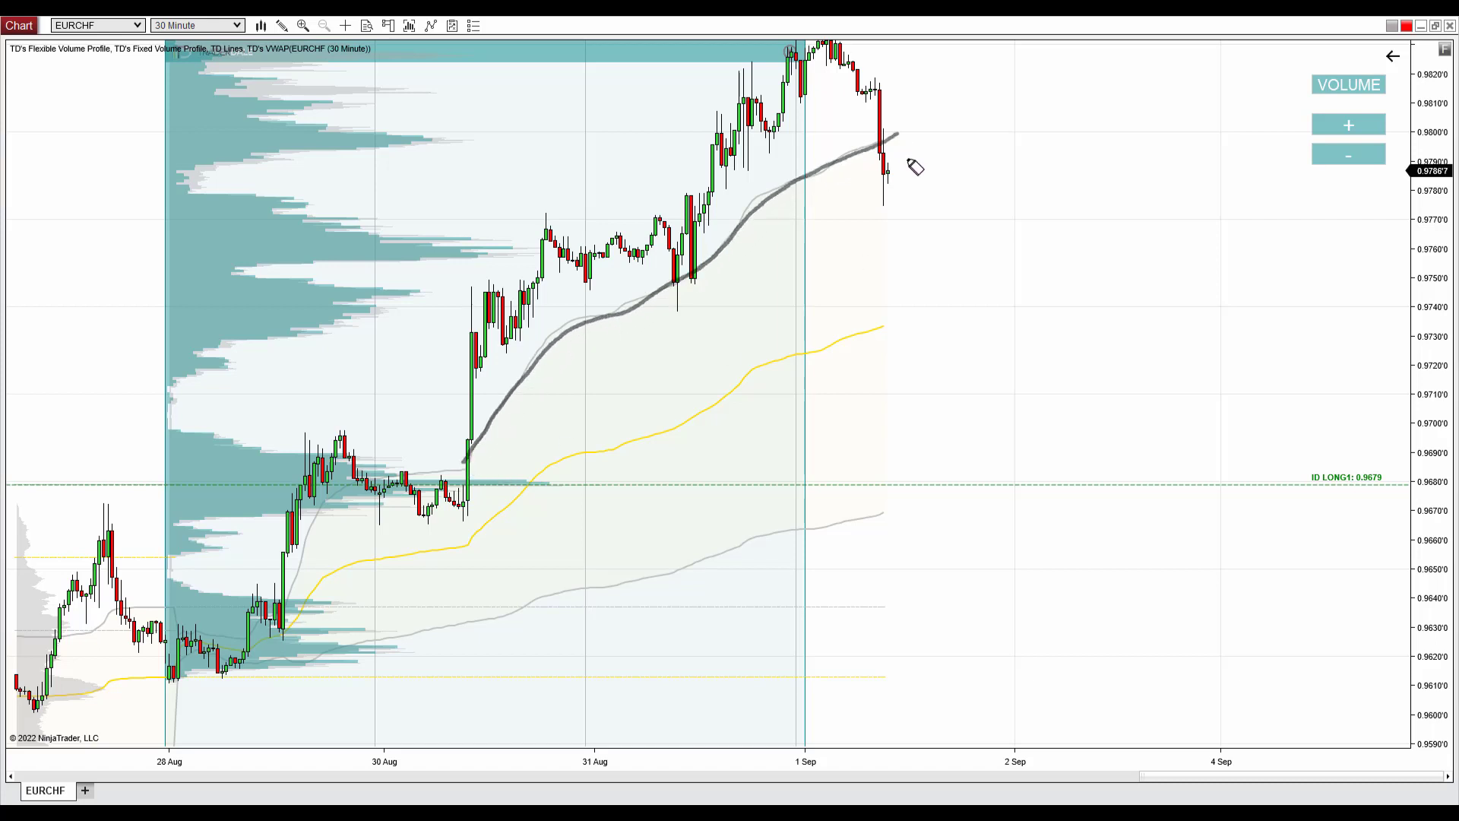
{"action": "left_click_drag", "start_coordinate": [394, 649], "coordinate": [927, 518]}
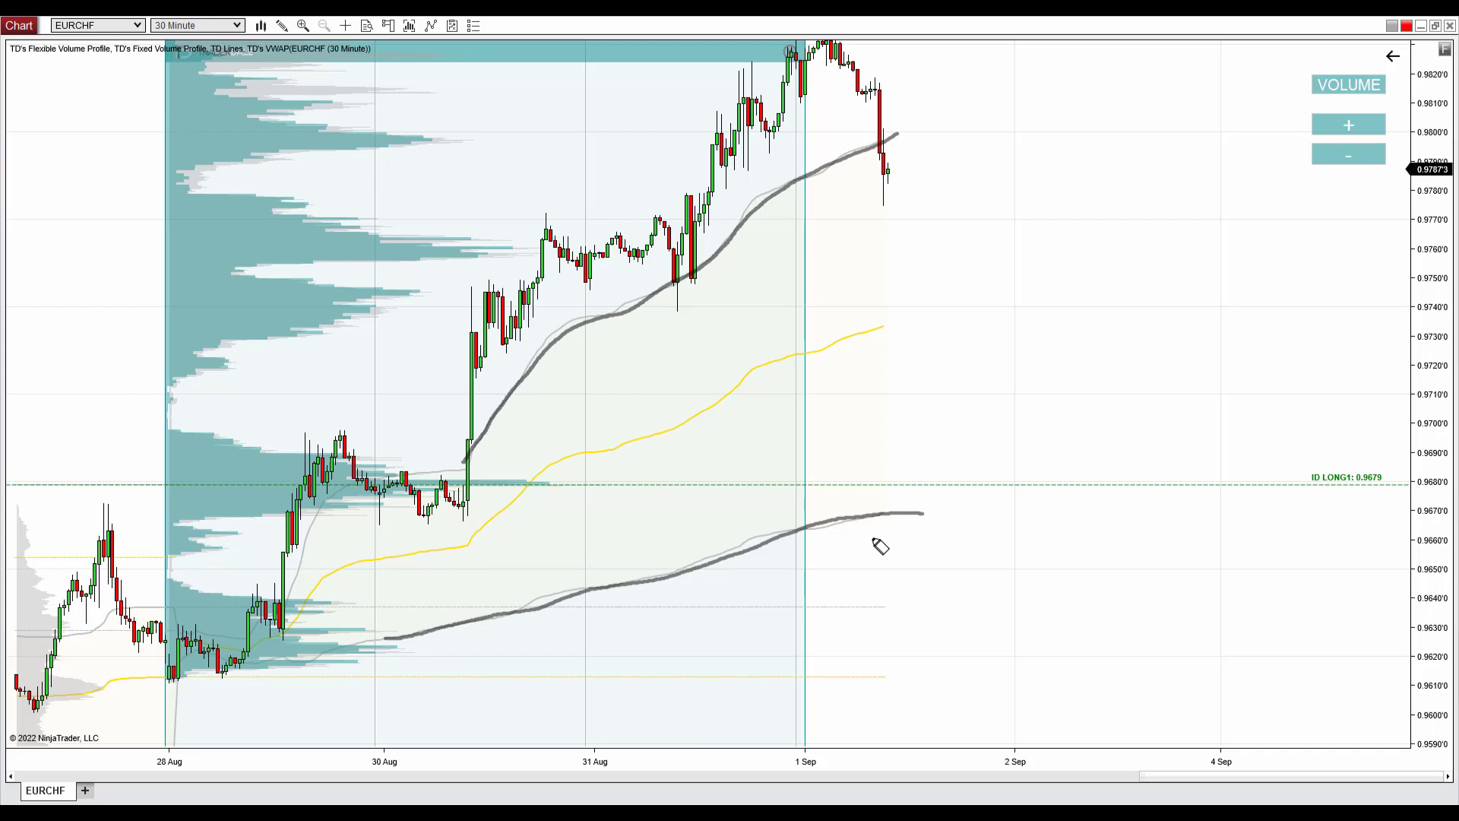
Step: Circle the 0.9680 cluster and the long-level target, sketch a dashed drop, and draw a blue line at 0.9679
{"action": "mouse_move", "coordinate": [357, 447]}
{"action": "left_mouse_down"}
{"action": "mouse_move", "coordinate": [169, 495]}
{"action": "mouse_move", "coordinate": [407, 537]}
{"action": "mouse_move", "coordinate": [488, 463]}
{"action": "mouse_move", "coordinate": [295, 442]}
{"action": "left_mouse_up"}
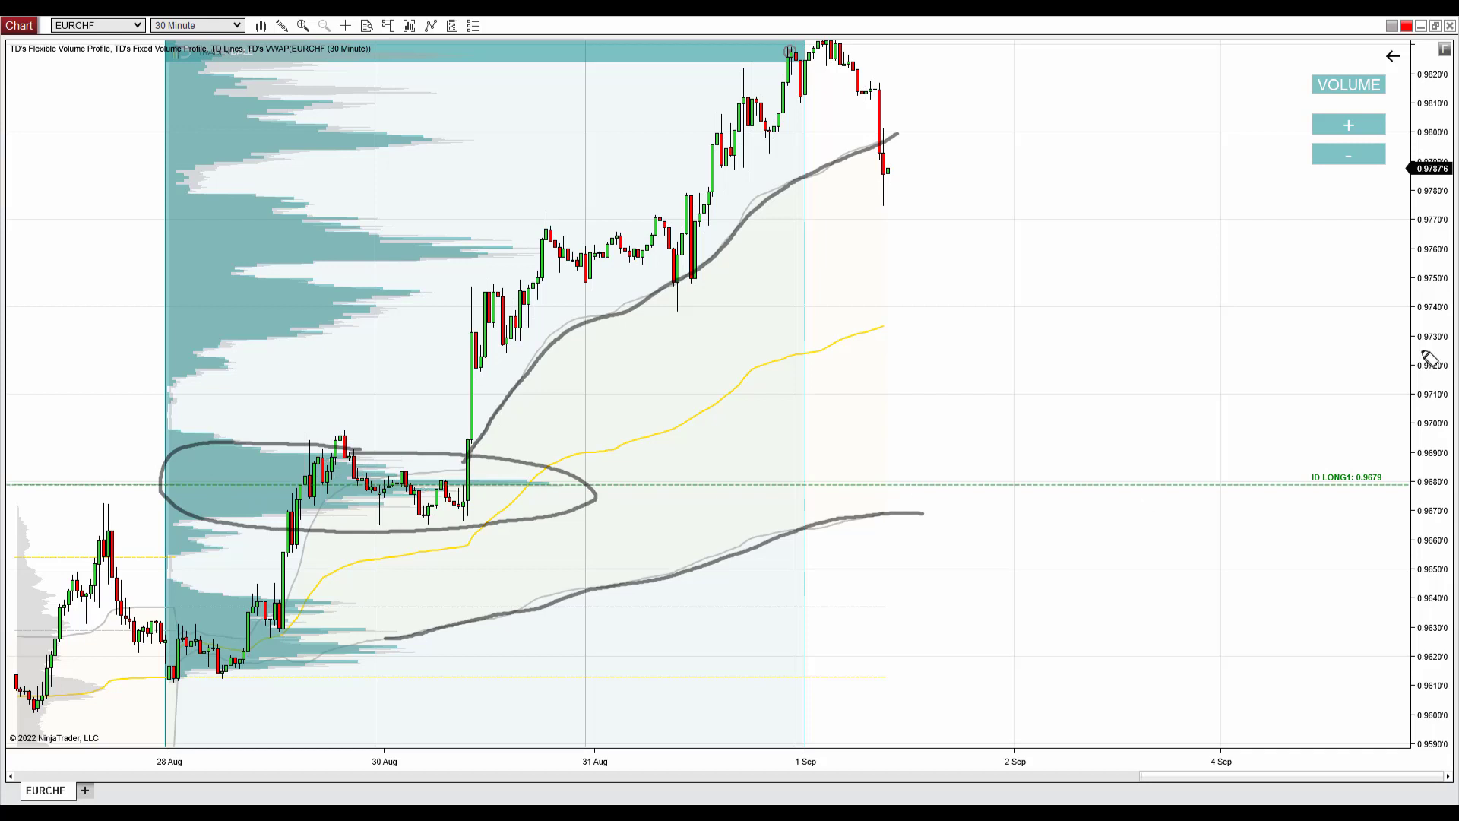
{"action": "mouse_move", "coordinate": [909, 458]}
{"action": "left_mouse_down"}
{"action": "mouse_move", "coordinate": [840, 459]}
{"action": "mouse_move", "coordinate": [838, 511]}
{"action": "mouse_move", "coordinate": [977, 515]}
{"action": "mouse_move", "coordinate": [898, 463]}
{"action": "left_mouse_up"}
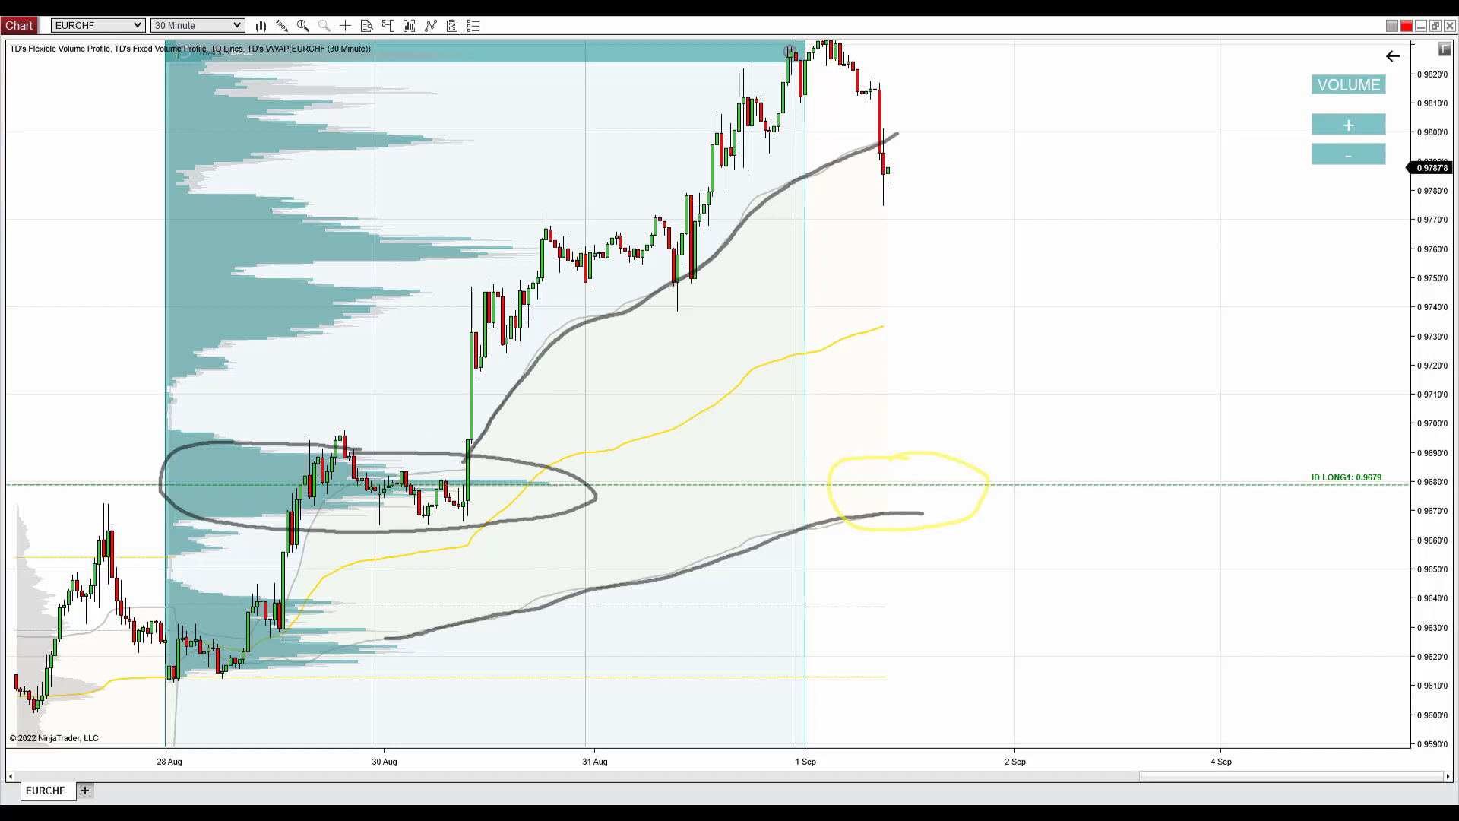
{"action": "left_click_drag", "start_coordinate": [894, 199], "coordinate": [965, 479]}
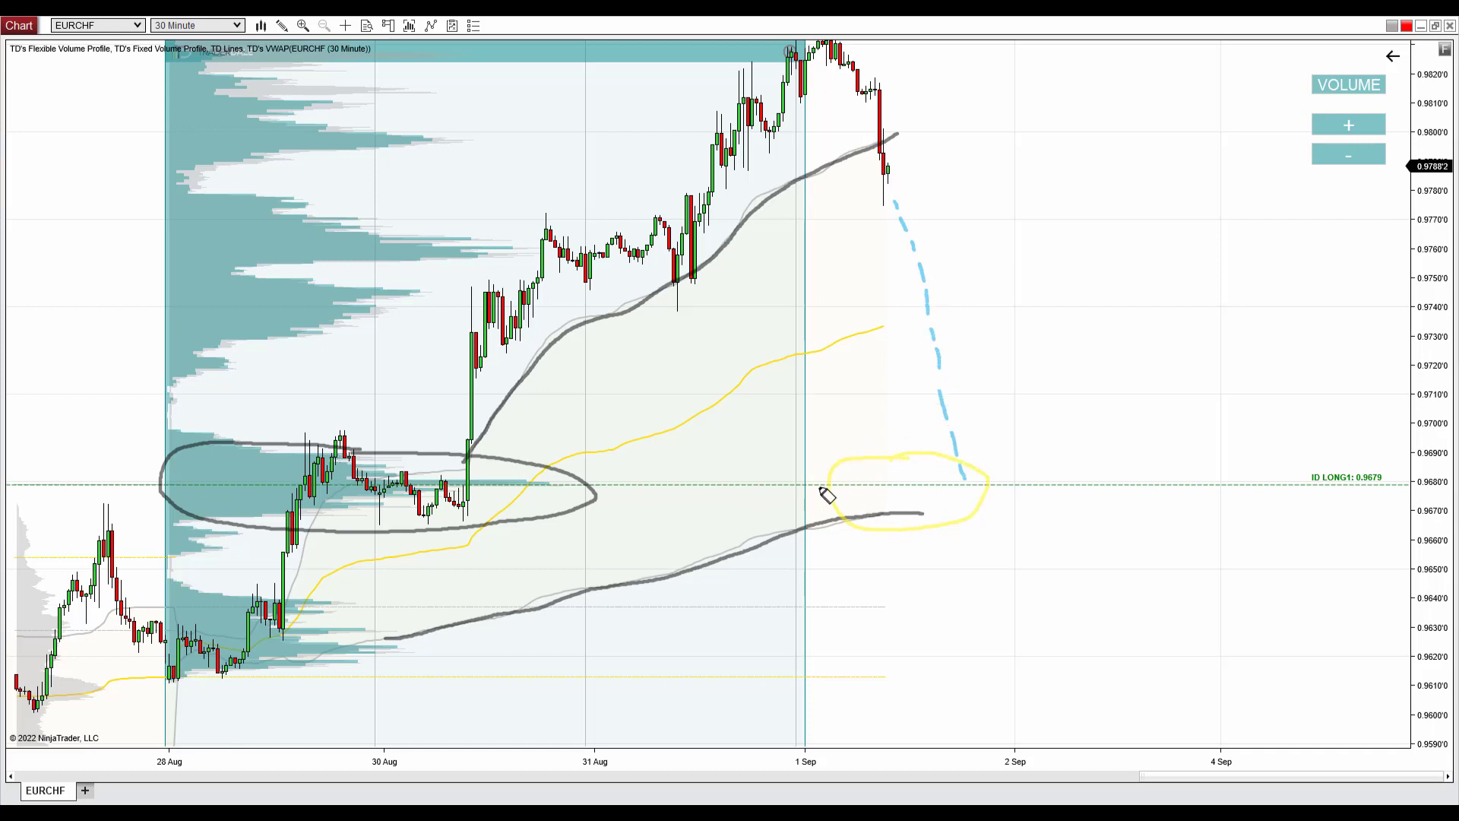
{"action": "left_click_drag", "start_coordinate": [768, 479], "coordinate": [1178, 501]}
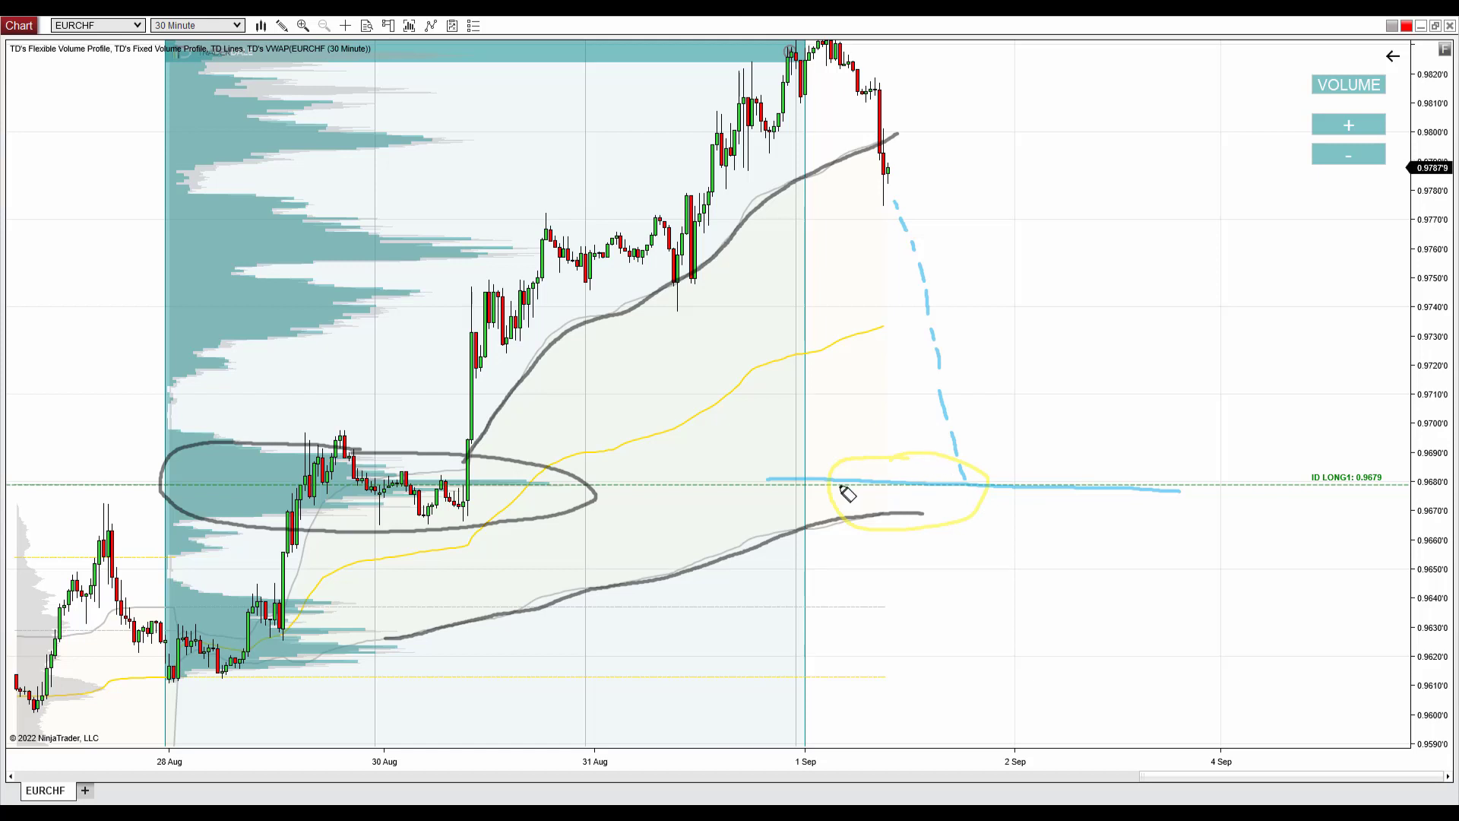
Step: Line the 0.9679 level, re-circle the consolidation, mark the 27–28 Aug swing, and draw a V bounce with an arrow
{"action": "left_click_drag", "start_coordinate": [838, 485], "coordinate": [1029, 484]}
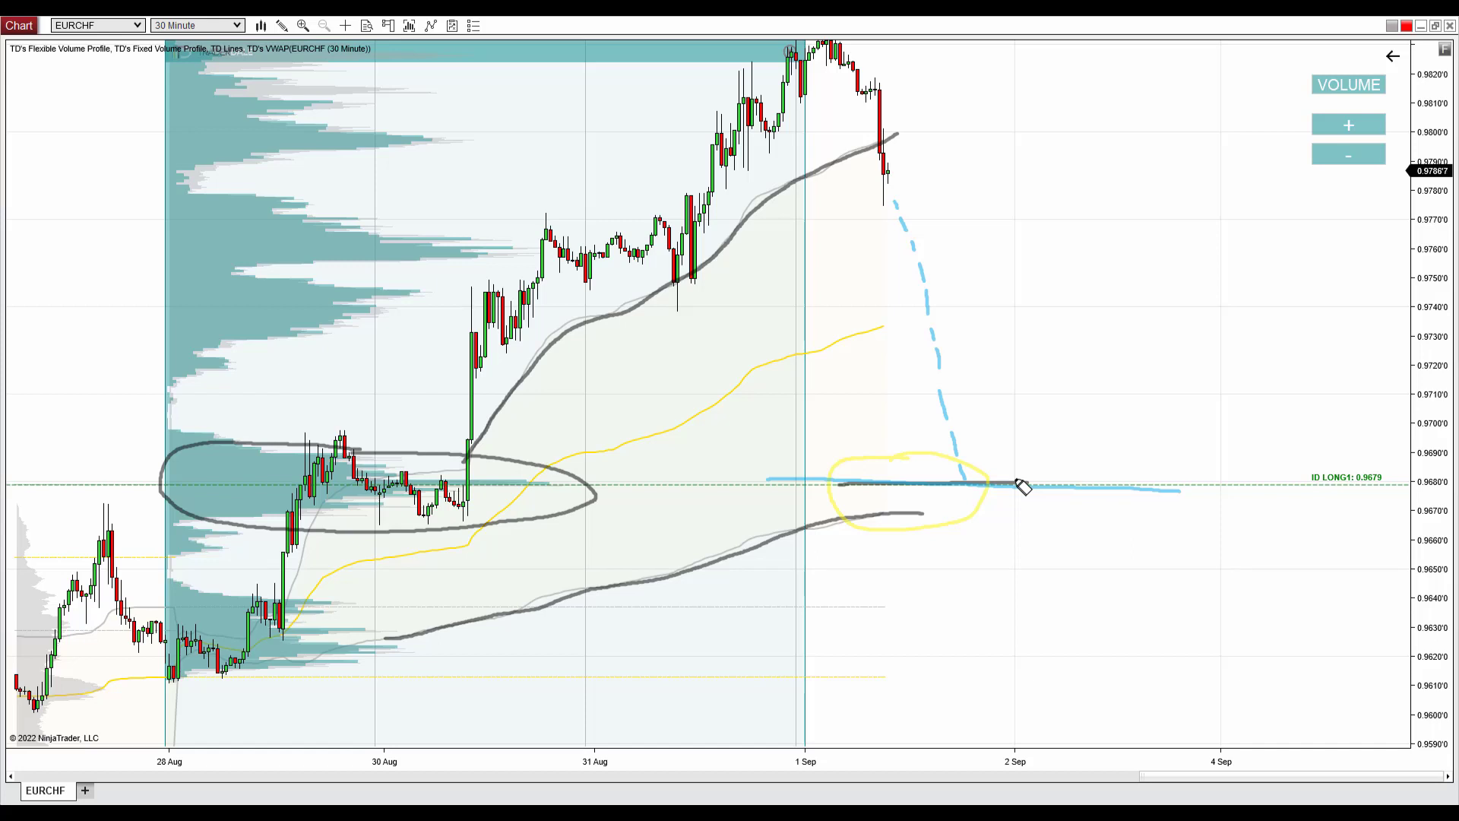
{"action": "mouse_move", "coordinate": [315, 448]}
{"action": "left_mouse_down"}
{"action": "mouse_move", "coordinate": [196, 449]}
{"action": "mouse_move", "coordinate": [597, 498]}
{"action": "left_mouse_up"}
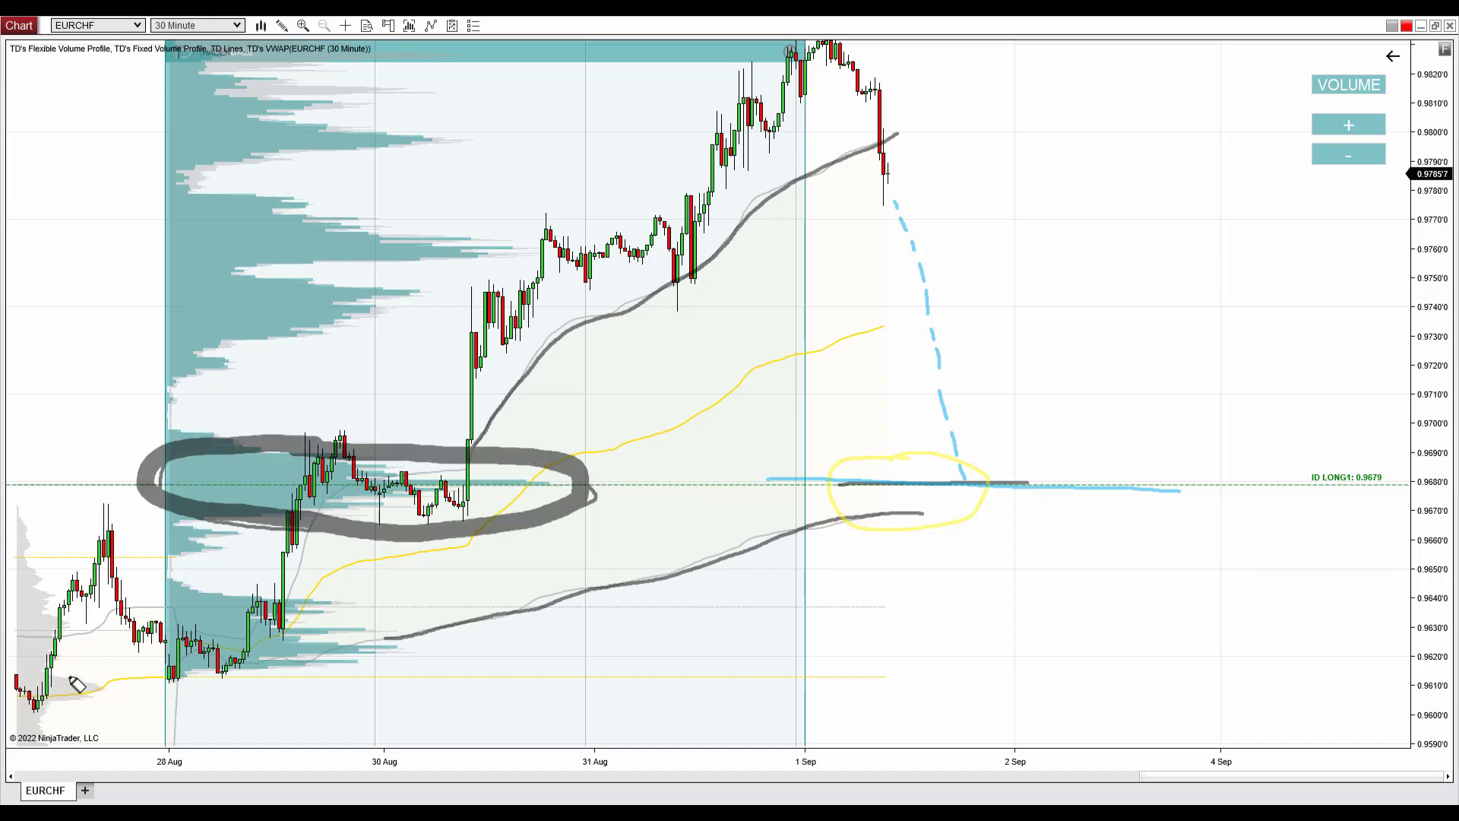
{"action": "mouse_move", "coordinate": [27, 689]}
{"action": "left_mouse_down"}
{"action": "mouse_move", "coordinate": [89, 549]}
{"action": "mouse_move", "coordinate": [196, 682]}
{"action": "left_mouse_up"}
{"action": "mouse_move", "coordinate": [868, 313]}
{"action": "left_mouse_down"}
{"action": "mouse_move", "coordinate": [962, 480]}
{"action": "mouse_move", "coordinate": [1106, 296]}
{"action": "left_mouse_up"}
{"action": "left_click_drag", "start_coordinate": [1019, 321], "coordinate": [1114, 386]}
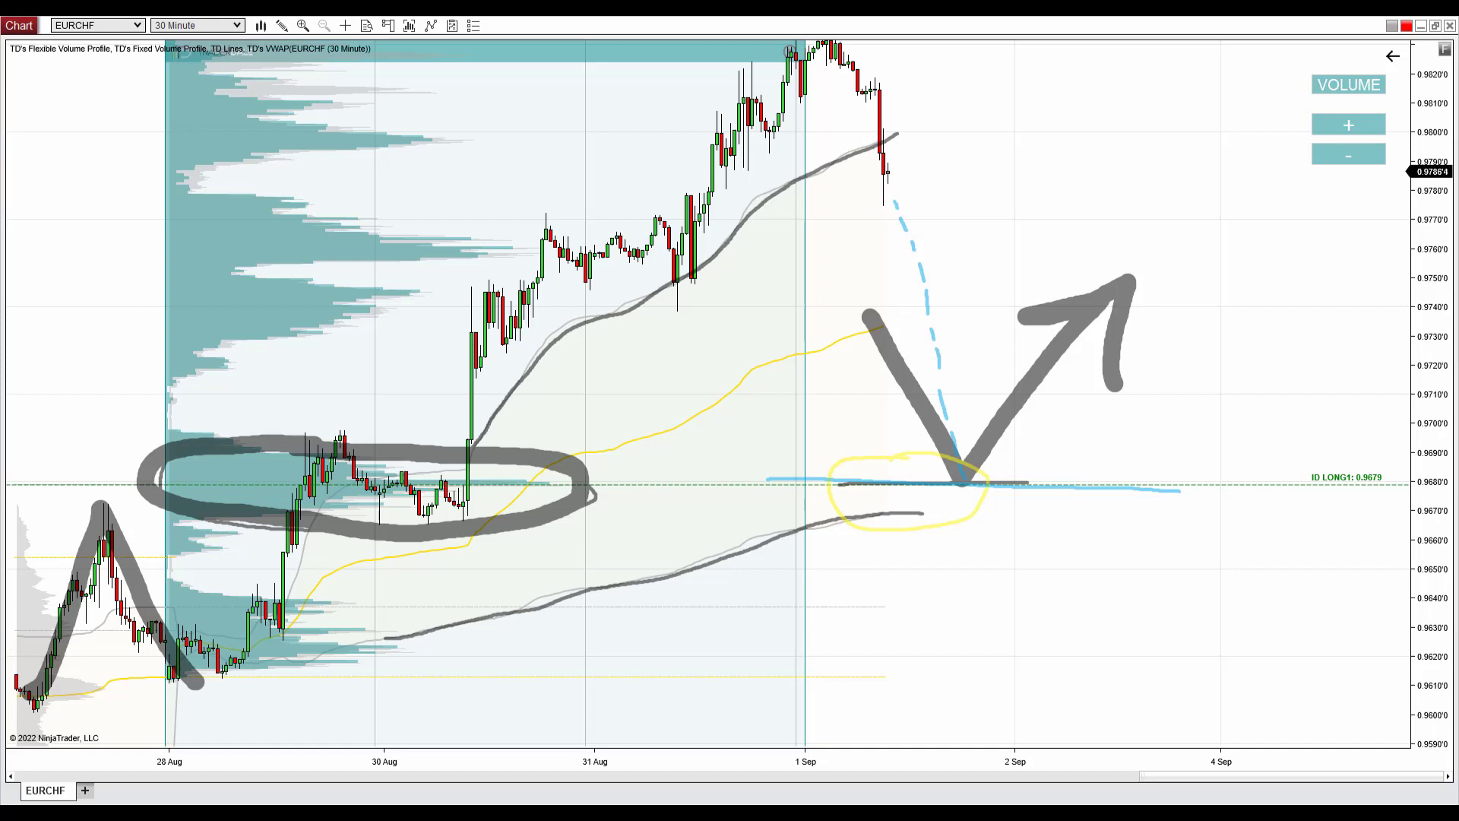
{"action": "mouse_move", "coordinate": [891, 311]}
{"action": "left_mouse_down"}
{"action": "mouse_move", "coordinate": [986, 458]}
{"action": "mouse_move", "coordinate": [1039, 333]}
{"action": "mouse_move", "coordinate": [1137, 371]}
{"action": "left_mouse_up"}
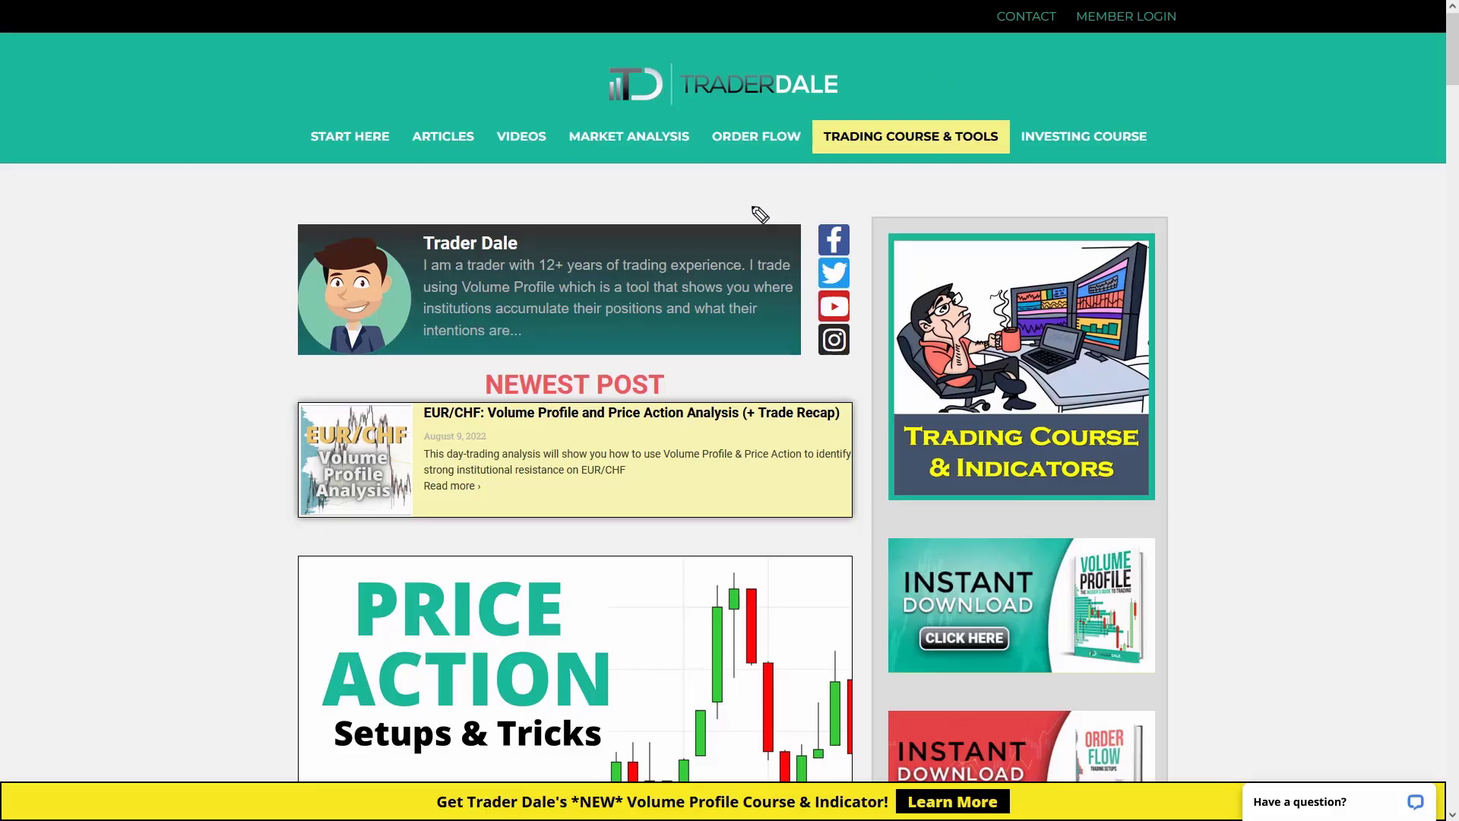
Step: Go to the Trading Course & Tools page, underline the ELITE PACK (RECOMMENDED) heading and circle its video
{"action": "mouse_move", "coordinate": [881, 123]}
{"action": "left_mouse_down"}
{"action": "mouse_move", "coordinate": [807, 148]}
{"action": "mouse_move", "coordinate": [924, 163]}
{"action": "mouse_move", "coordinate": [1018, 127]}
{"action": "mouse_move", "coordinate": [874, 122]}
{"action": "left_mouse_up"}
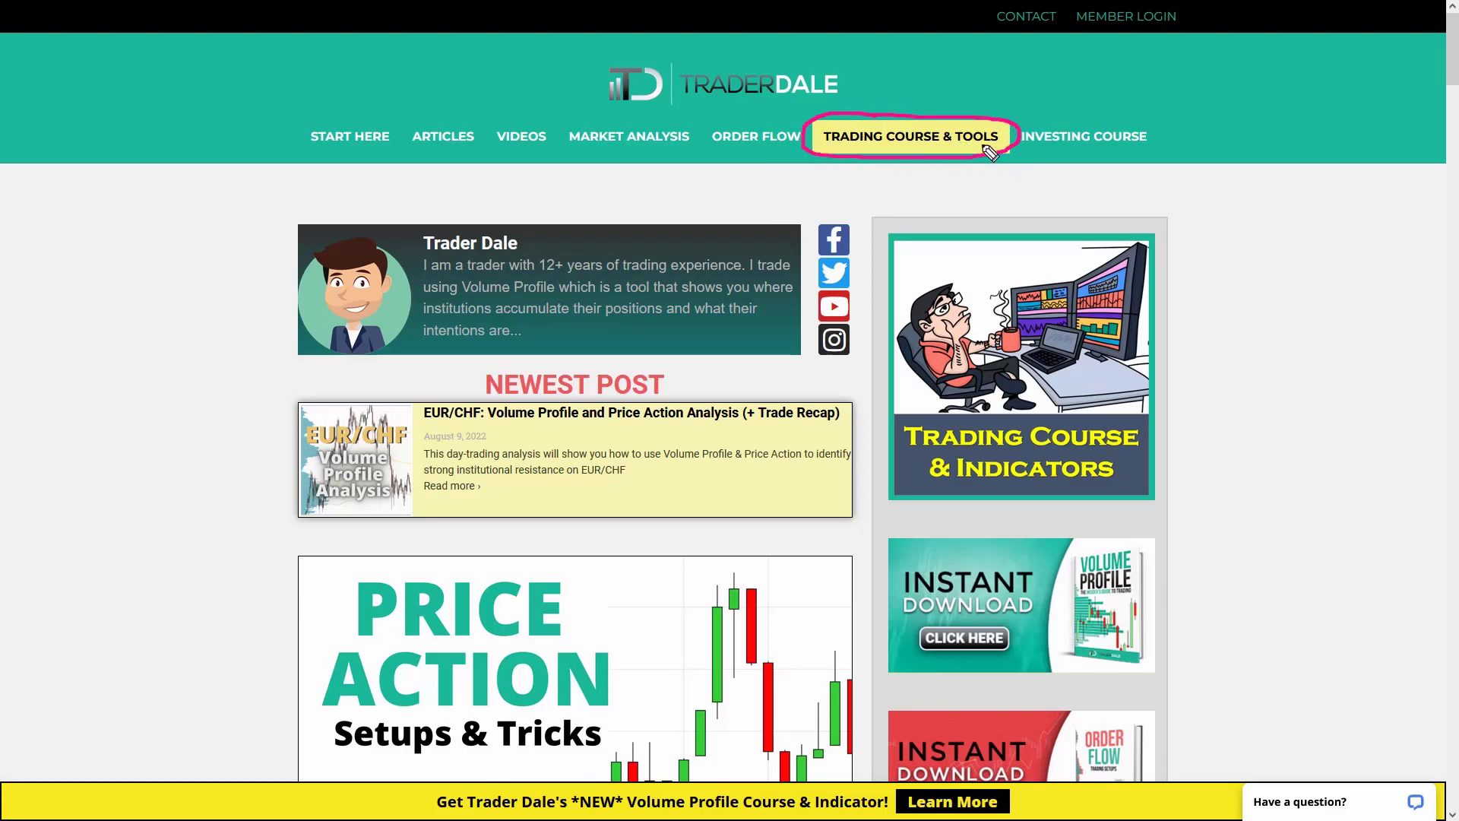
{"action": "left_click", "coordinate": [942, 139]}
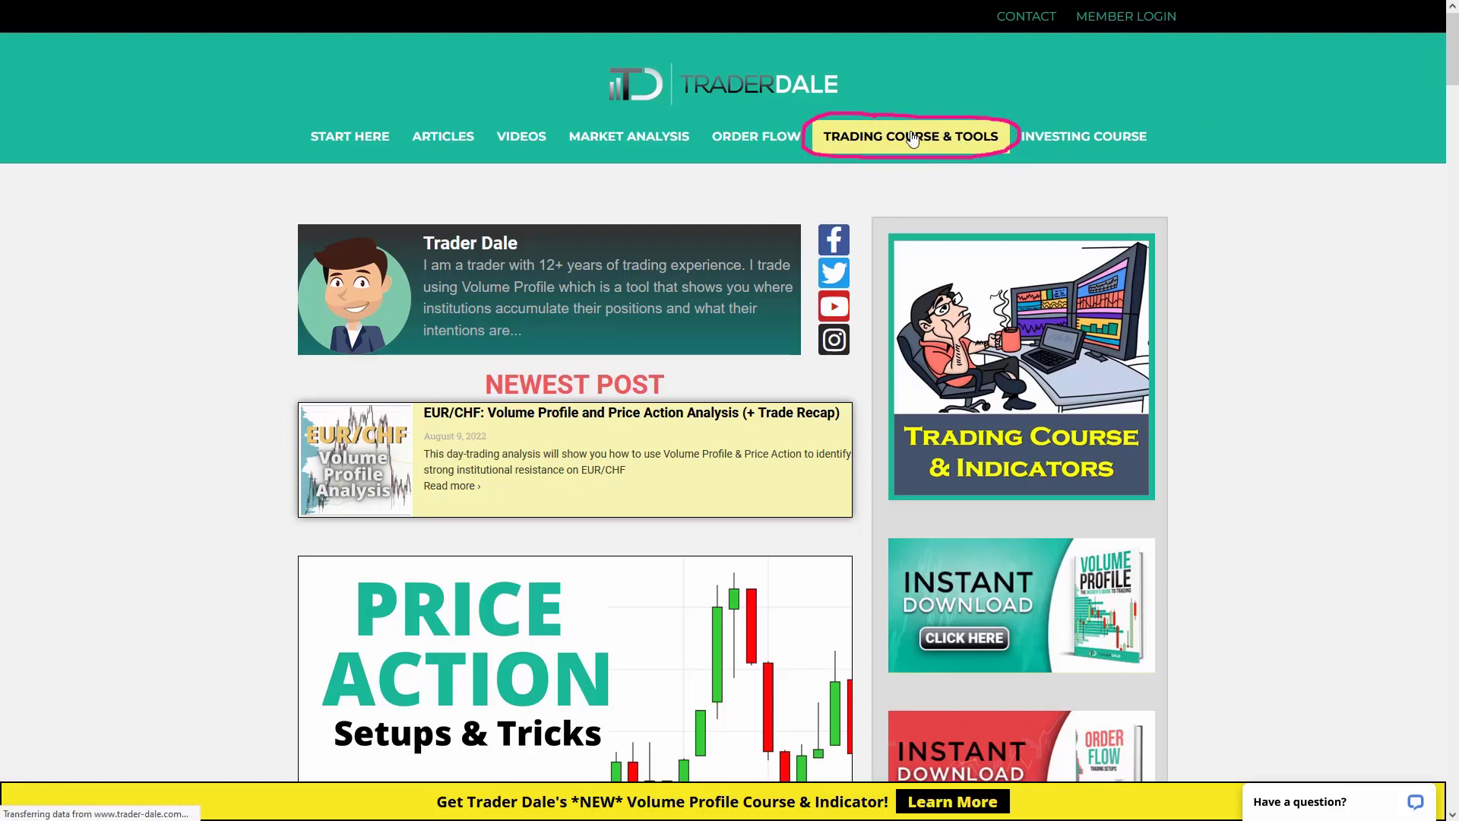
{"action": "scroll", "coordinate": [1045, 271], "scroll_direction": "down", "scroll_amount": 15}
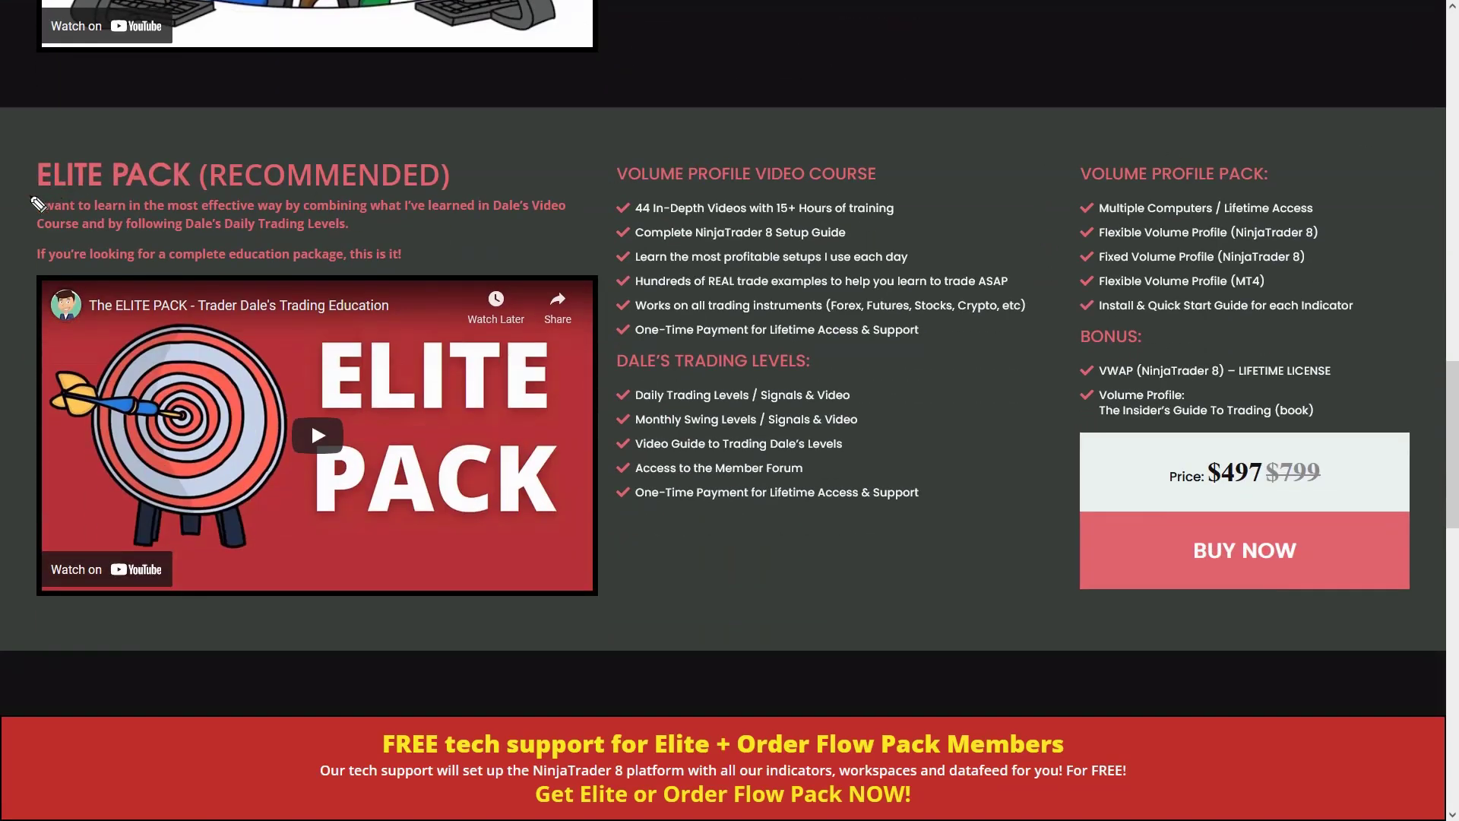
{"action": "mouse_move", "coordinate": [30, 195]}
{"action": "left_mouse_down"}
{"action": "mouse_move", "coordinate": [358, 186]}
{"action": "mouse_move", "coordinate": [483, 216]}
{"action": "left_mouse_up"}
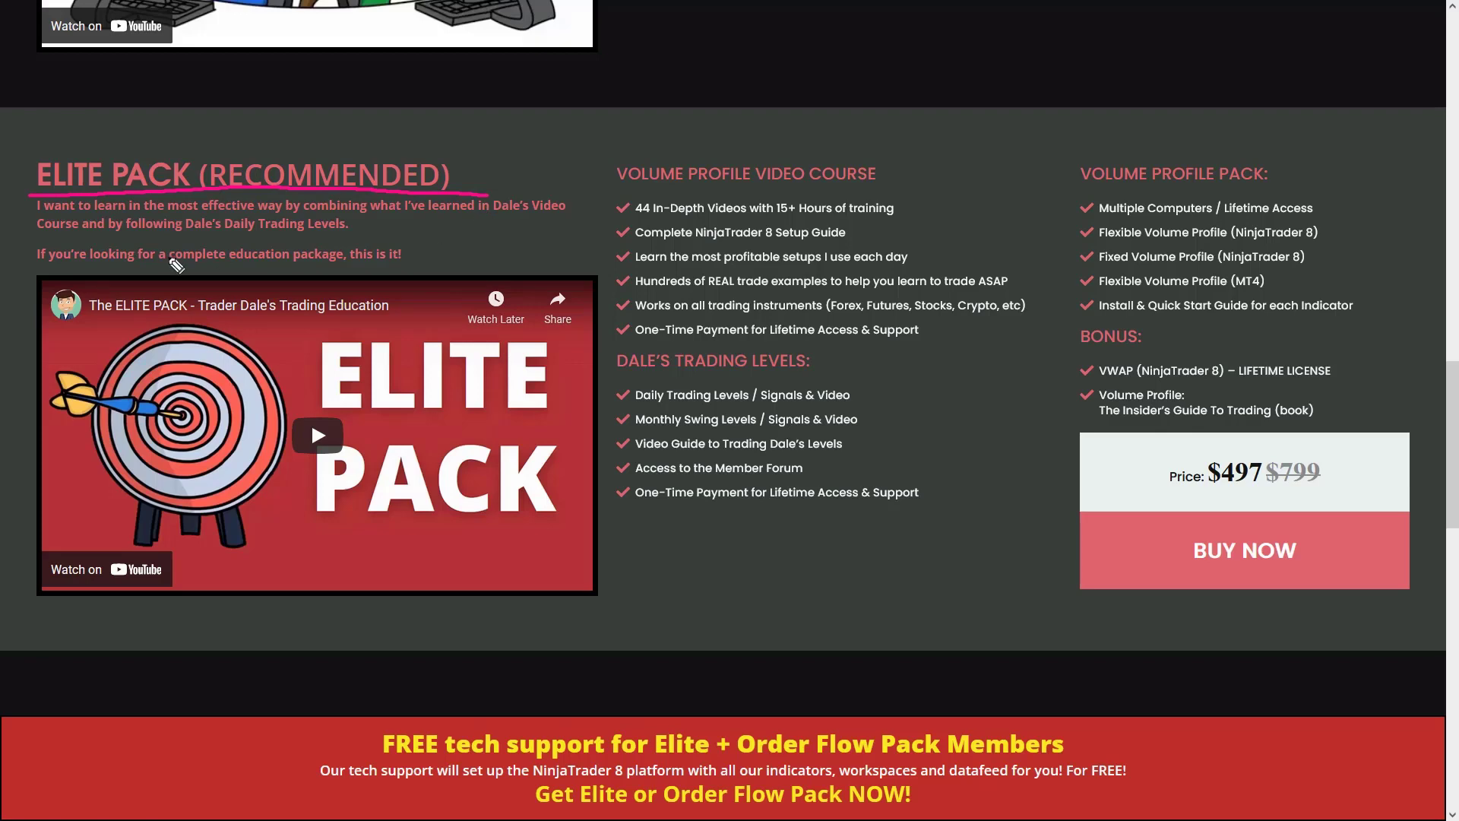
{"action": "mouse_move", "coordinate": [176, 266]}
{"action": "left_mouse_down"}
{"action": "mouse_move", "coordinate": [45, 376]}
{"action": "mouse_move", "coordinate": [116, 602]}
{"action": "mouse_move", "coordinate": [622, 519]}
{"action": "mouse_move", "coordinate": [460, 288]}
{"action": "mouse_move", "coordinate": [162, 267]}
{"action": "left_mouse_up"}
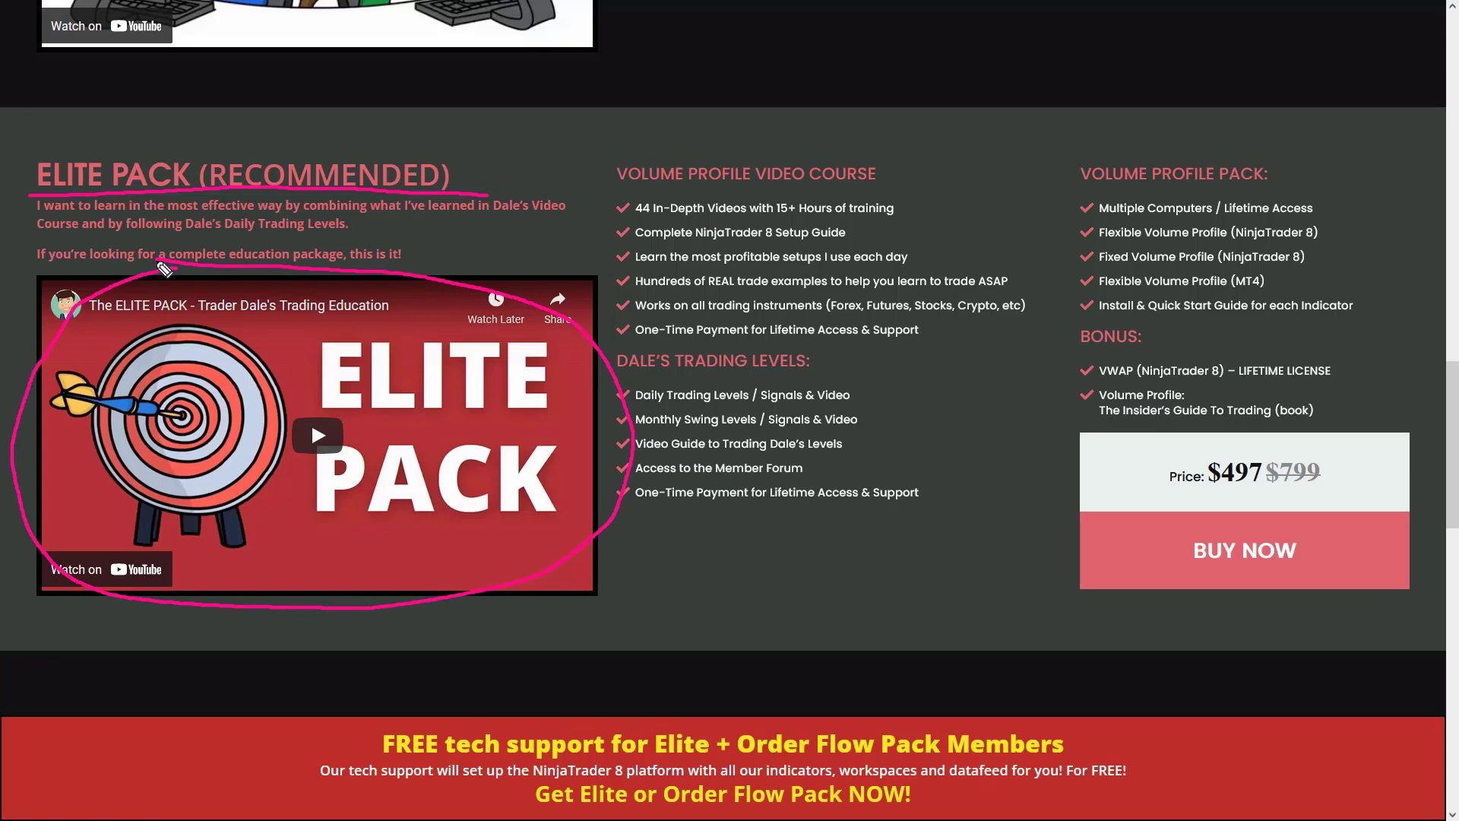